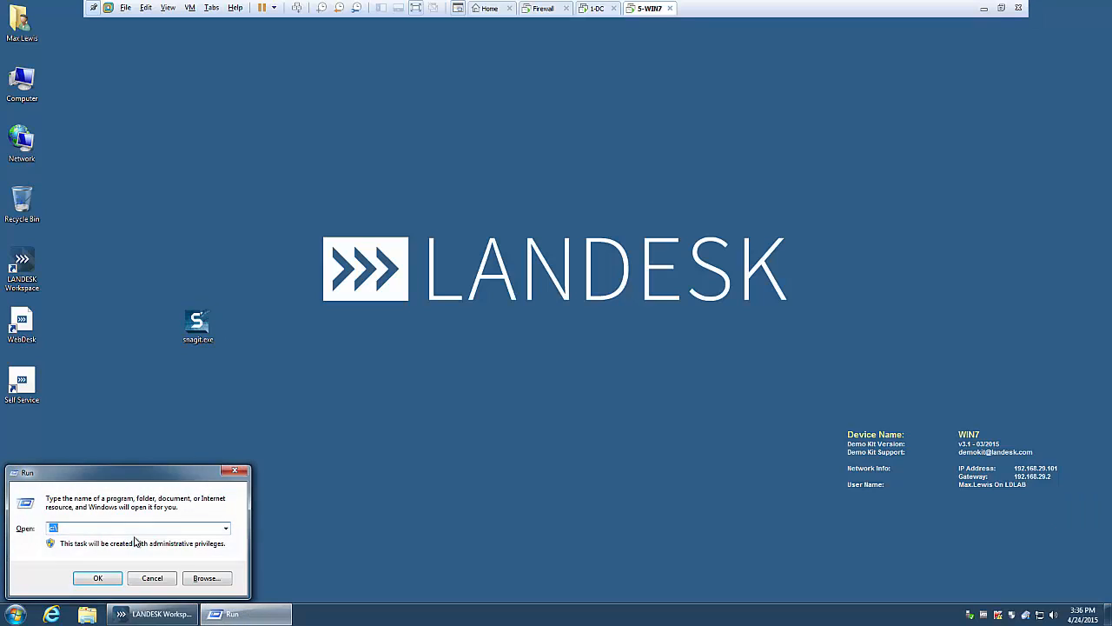
Open a command prompt and run the desktop's snagit.exe with the /q switch.
{"action": "type", "text": "cmd"}
{"action": "key", "text": "Return"}
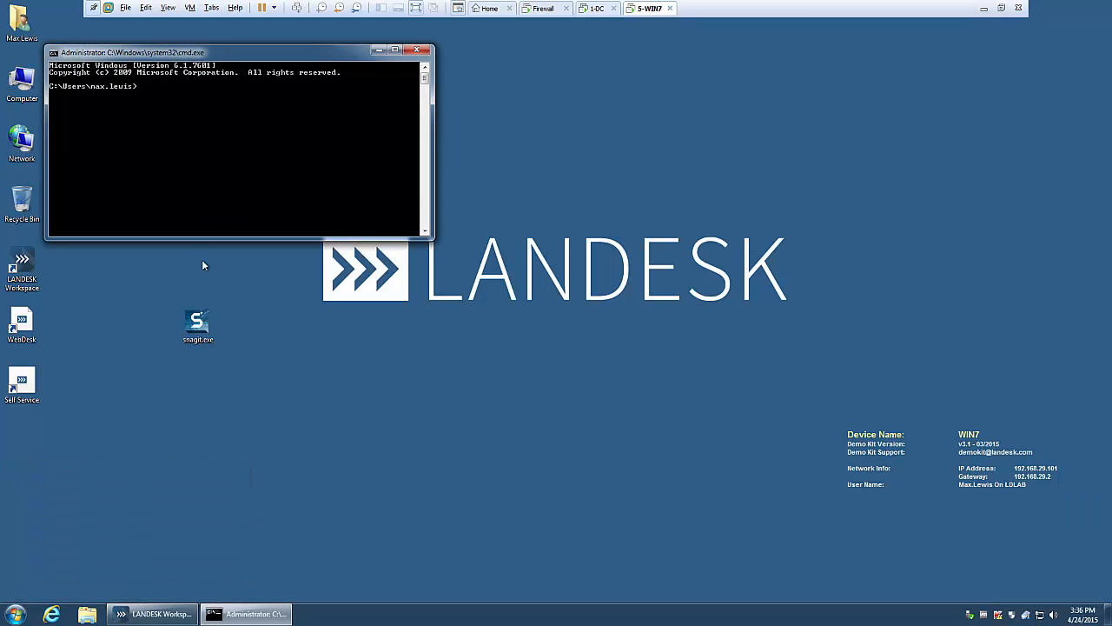
{"action": "left_click_drag", "start_coordinate": [198, 330], "coordinate": [230, 145]}
{"action": "key", "text": "Return"}
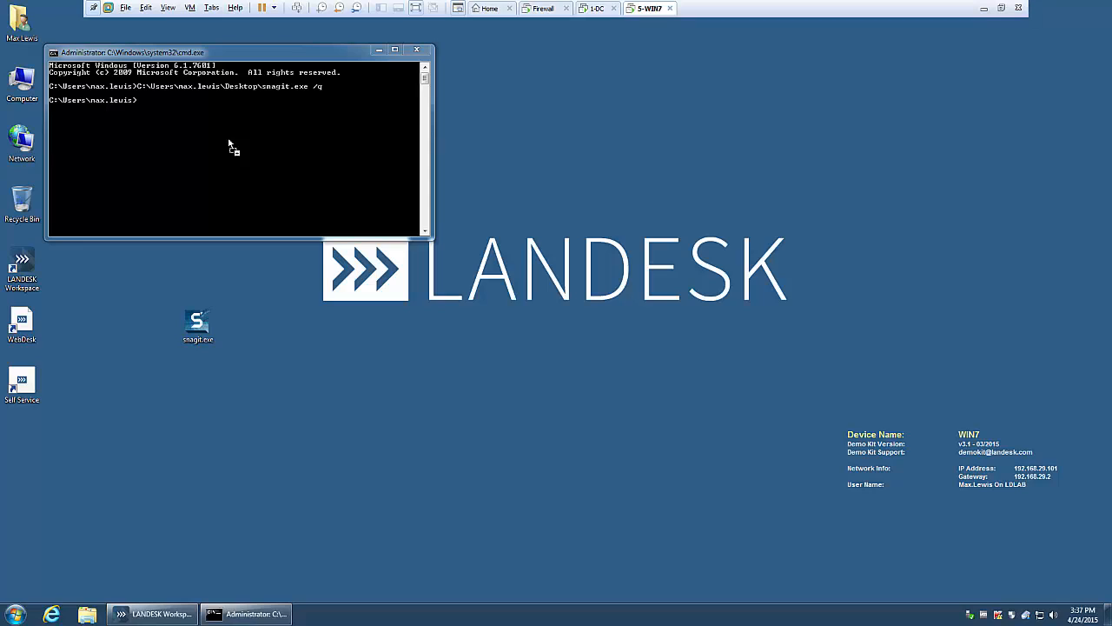
{"action": "left_click", "coordinate": [15, 616]}
{"action": "left_click", "coordinate": [17, 615]}
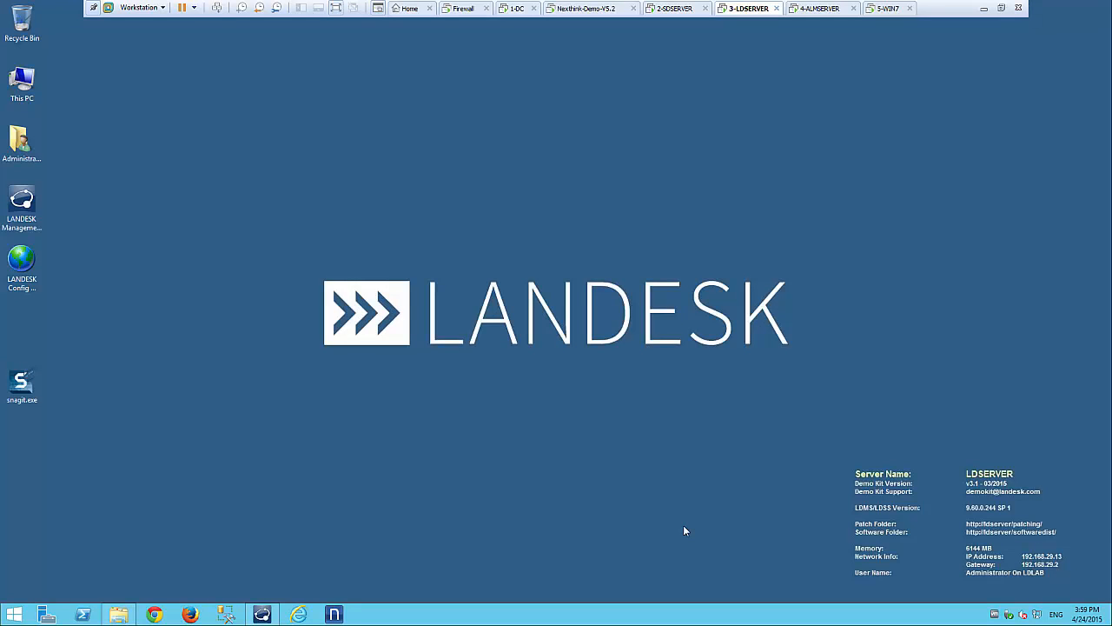
Cut snagit.exe from the LDSERVER desktop and open the C:\Distribution\Software_Packages folder.
{"action": "right_click", "coordinate": [25, 391]}
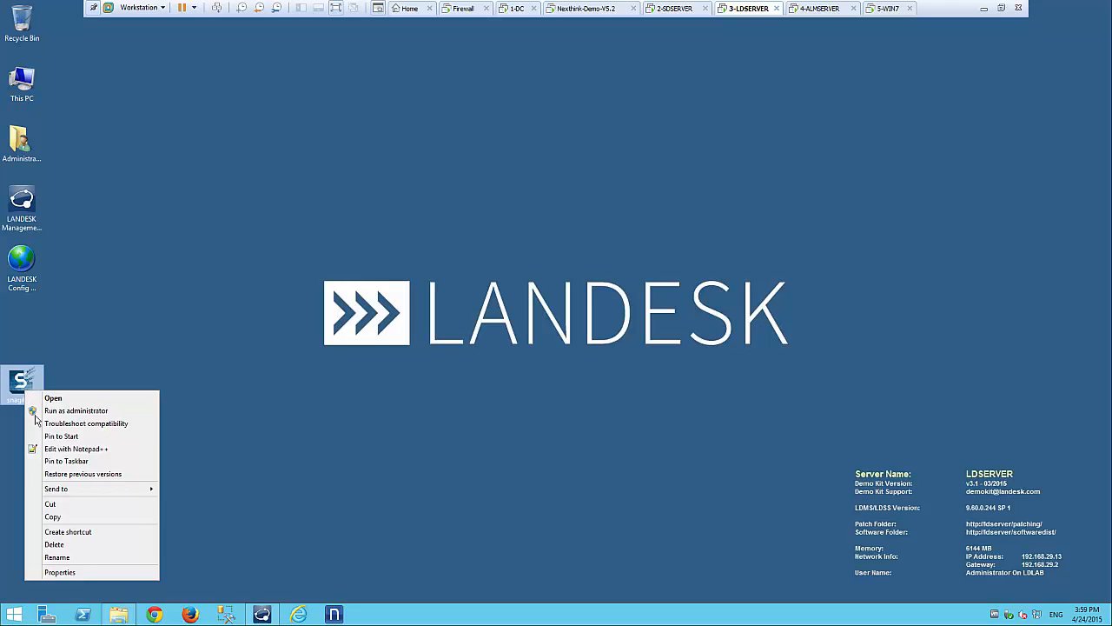
{"action": "left_click", "coordinate": [51, 505]}
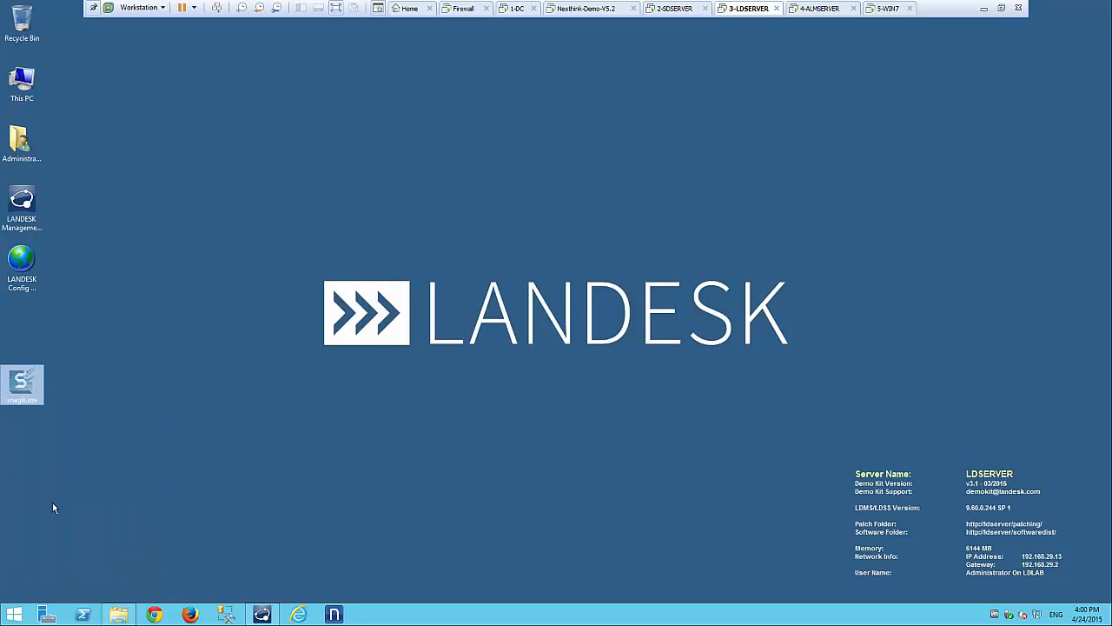
{"action": "left_click", "coordinate": [119, 614]}
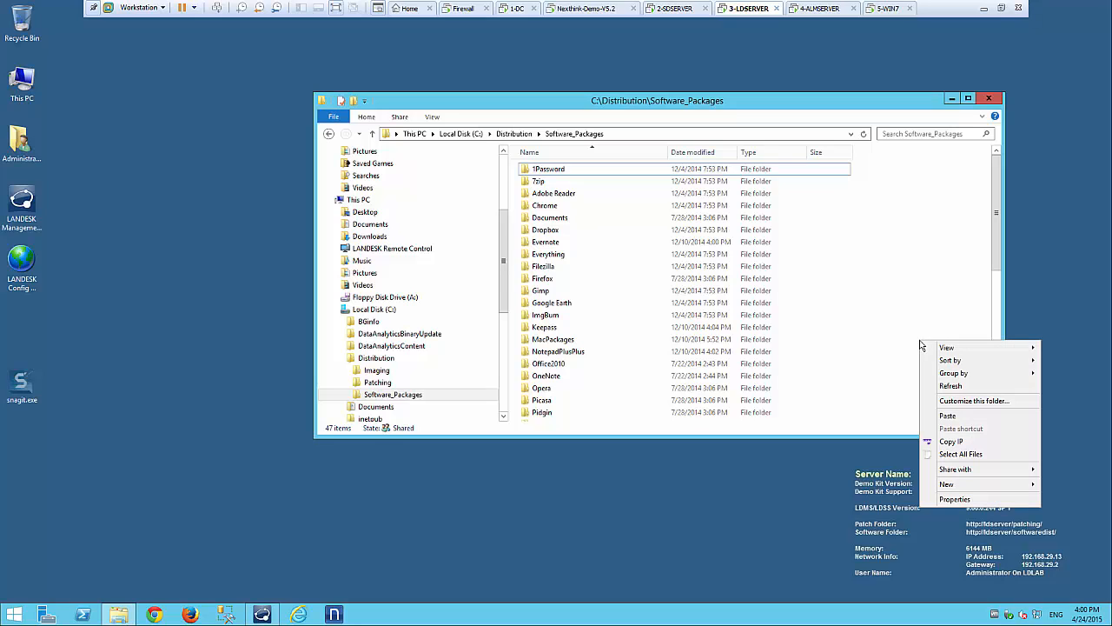
Create a folder named SnagIt in Software_Packages and open it.
{"action": "right_click", "coordinate": [920, 340]}
{"action": "mouse_move", "coordinate": [960, 483]}
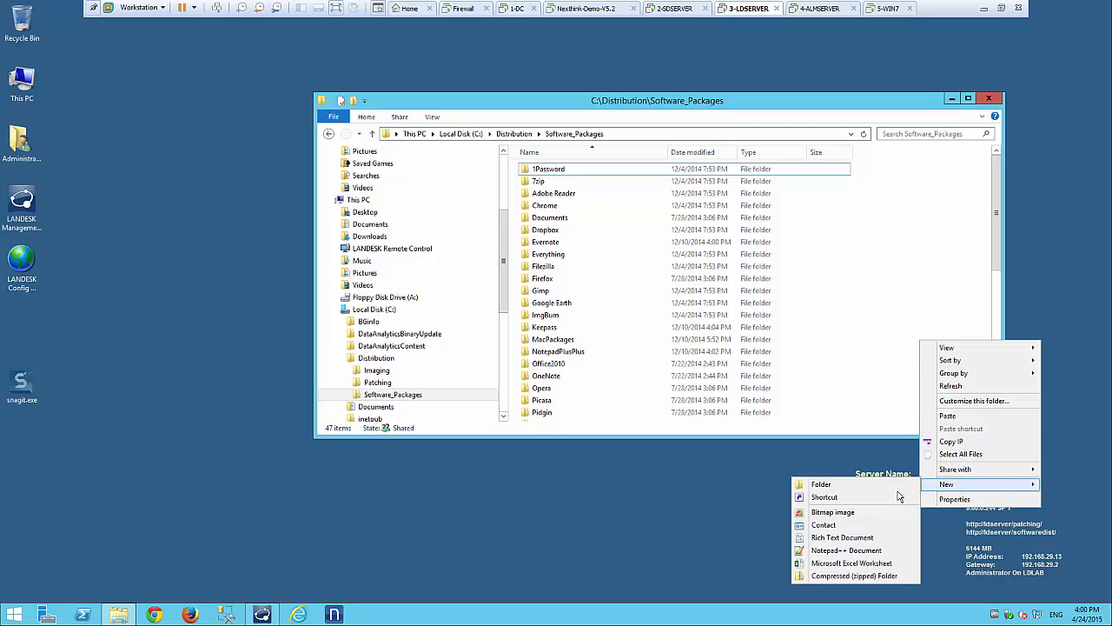
{"action": "left_click", "coordinate": [893, 488]}
{"action": "type", "text": "Sn"}
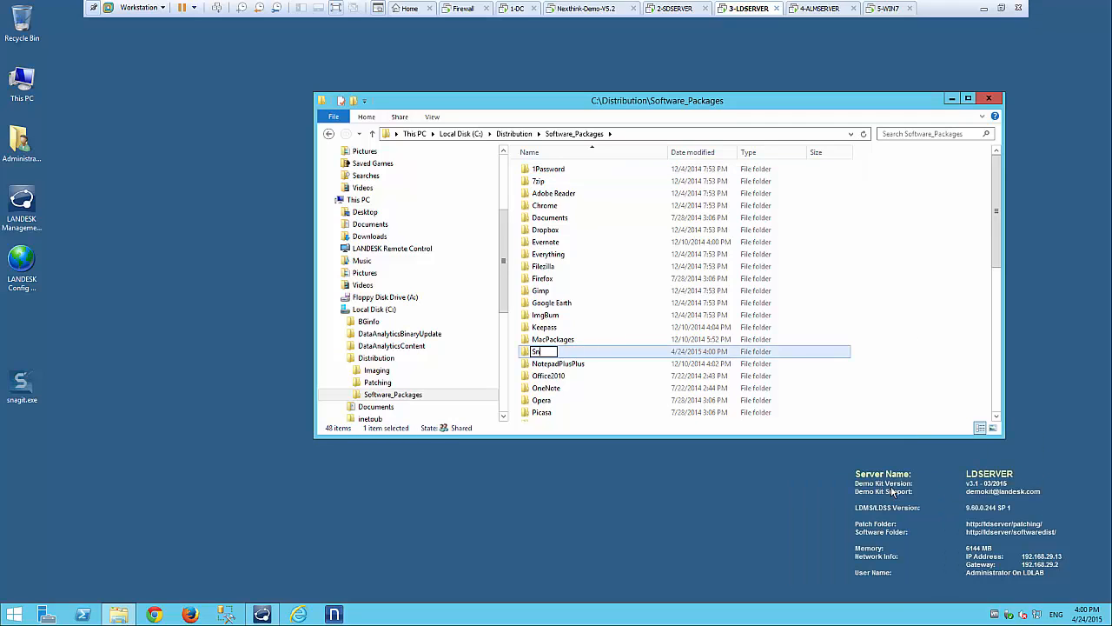
{"action": "type", "text": "agit 12"}
{"action": "key", "text": "BackSpace"}
{"action": "key", "text": "BackSpace"}
{"action": "key", "text": "BackSpace"}
{"action": "key", "text": "Return"}
{"action": "key", "text": "Return"}
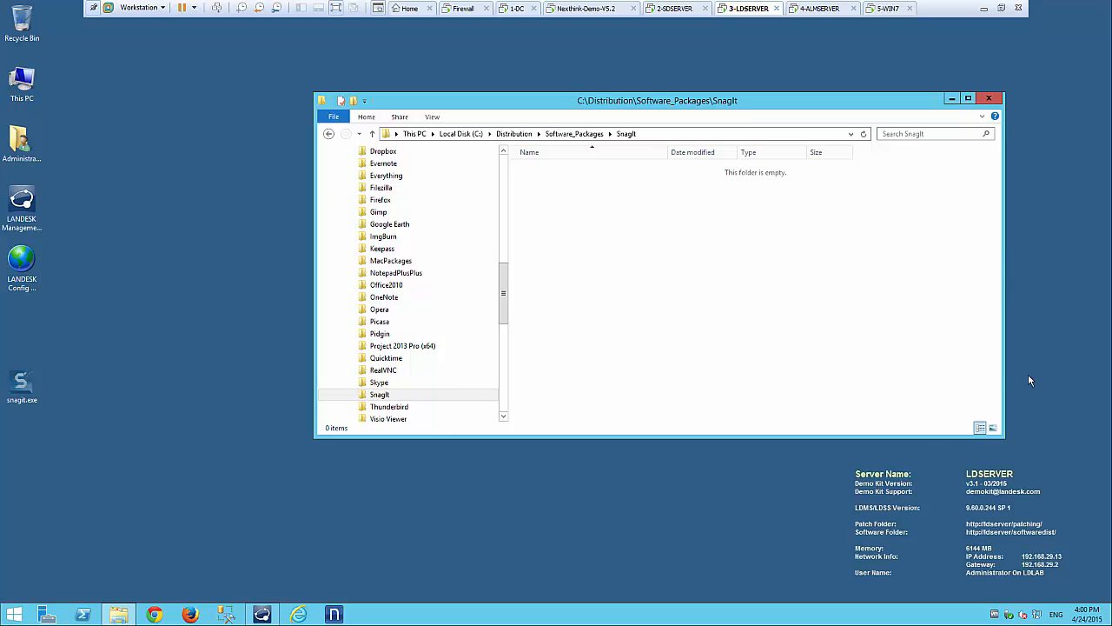
Paste snagit.exe into the SnagIt folder and close the file window.
{"action": "right_click", "coordinate": [795, 337]}
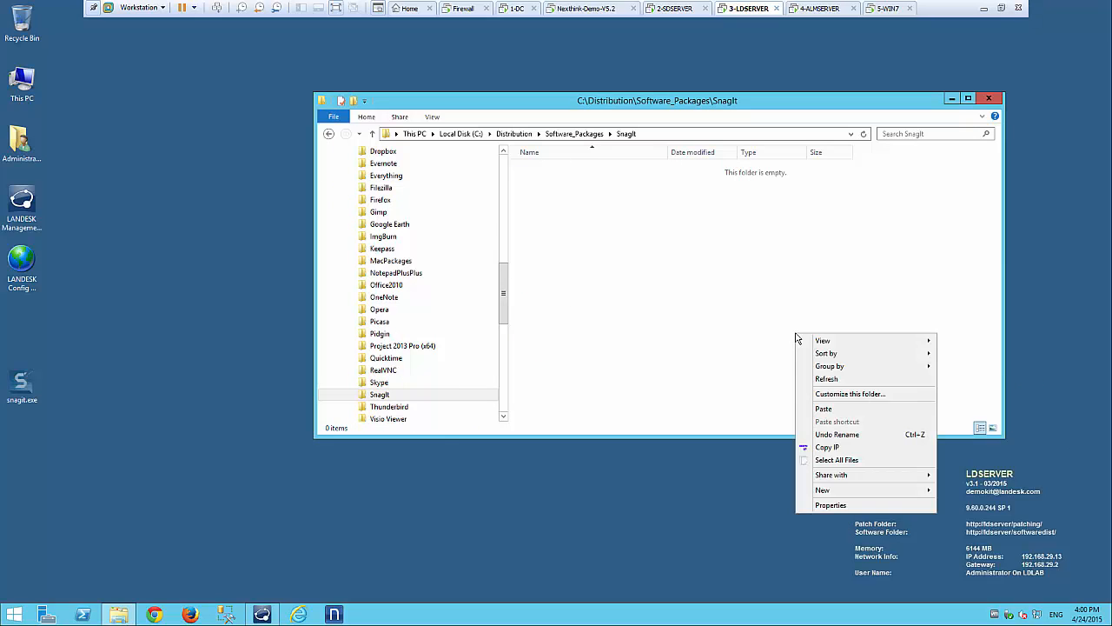
{"action": "left_click", "coordinate": [822, 409]}
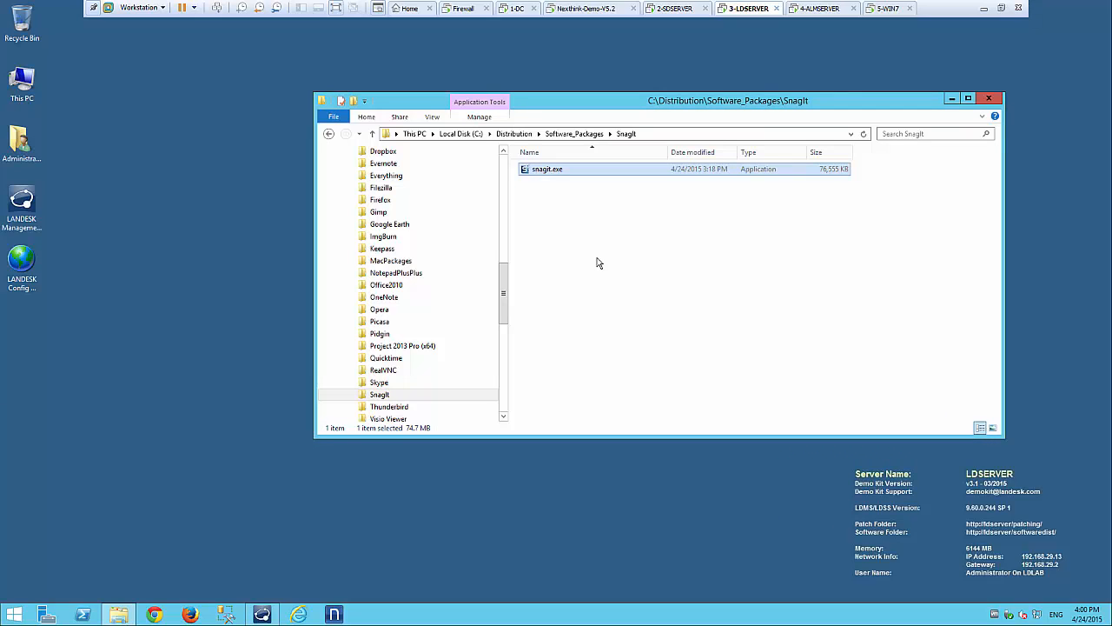
{"action": "left_click", "coordinate": [988, 101]}
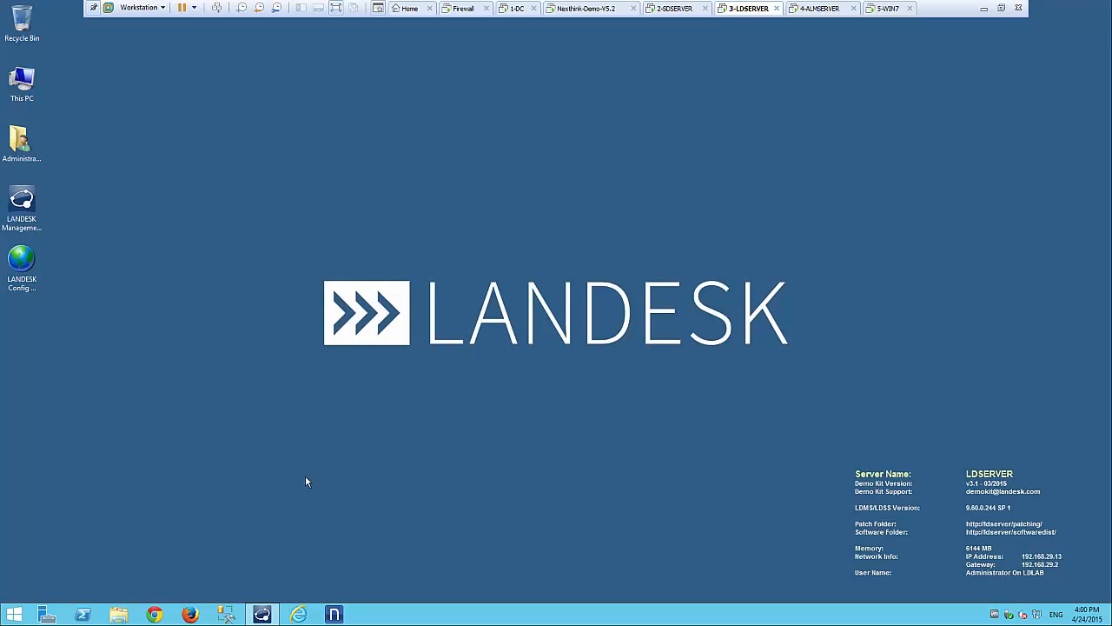
Switch to the LANDESK Management Console, open the Distribution packages tool and enlarge its pane.
{"action": "left_click", "coordinate": [262, 614]}
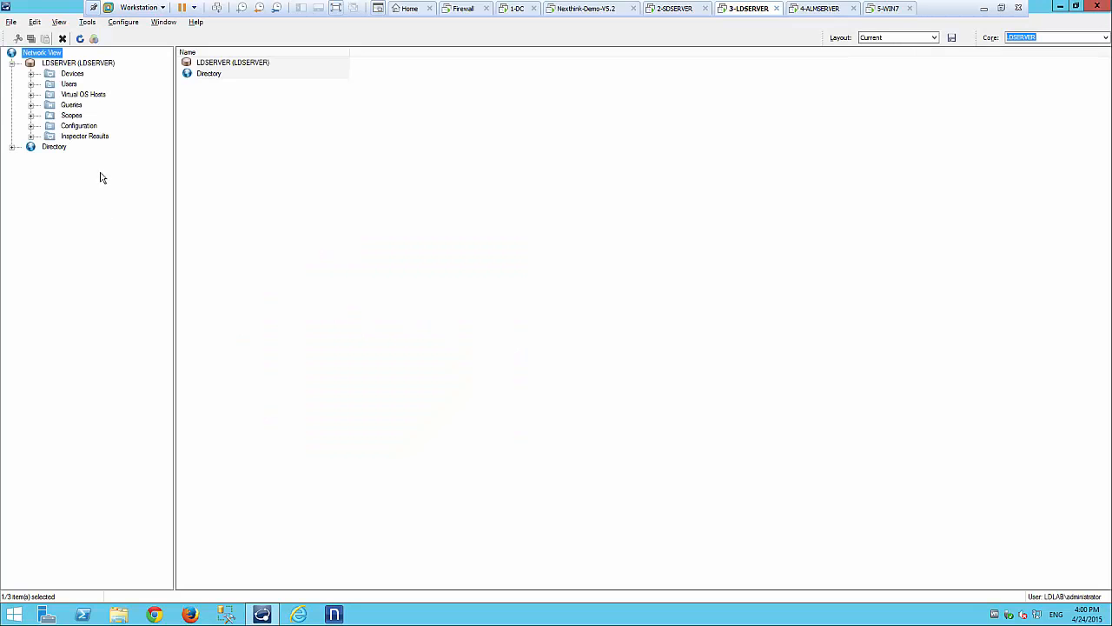
{"action": "left_click", "coordinate": [87, 23]}
{"action": "mouse_move", "coordinate": [147, 78]}
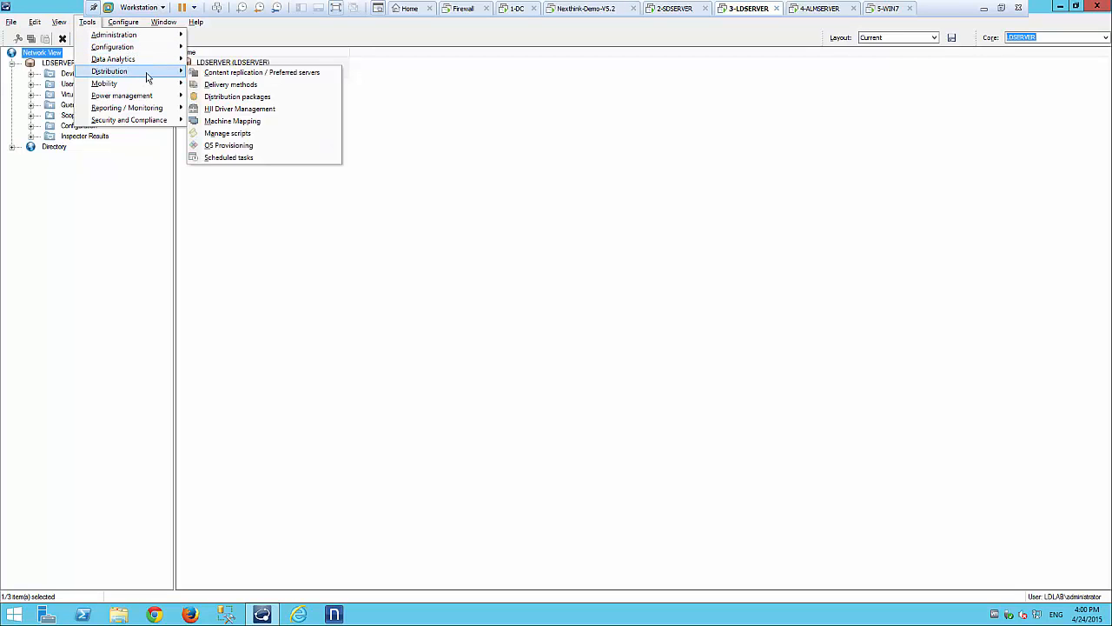
{"action": "left_click", "coordinate": [243, 101]}
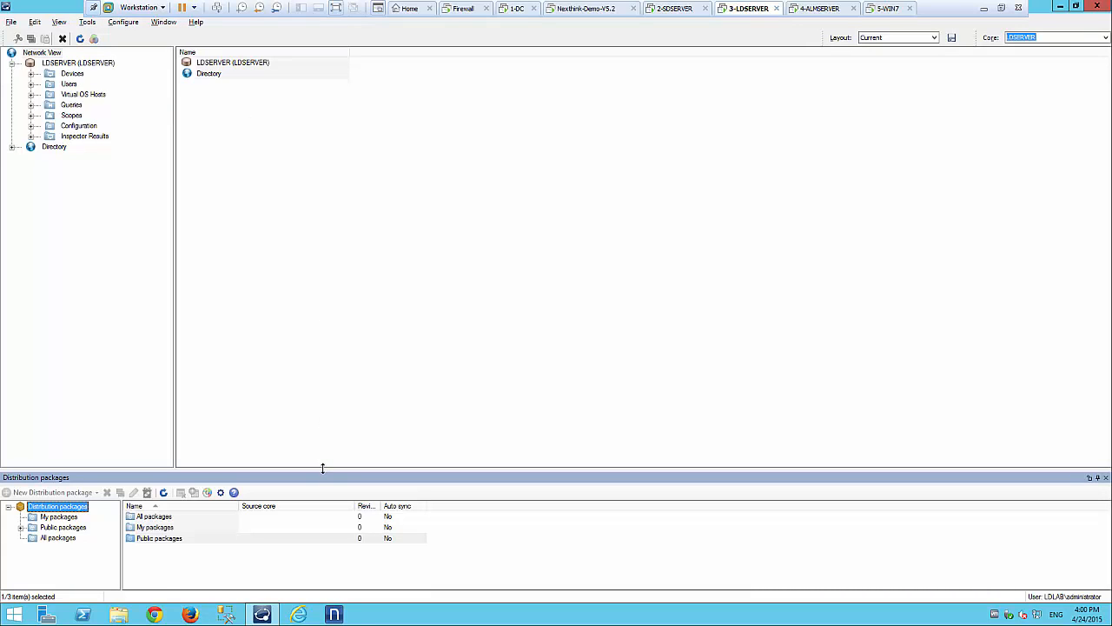
{"action": "left_click_drag", "start_coordinate": [323, 468], "coordinate": [340, 300]}
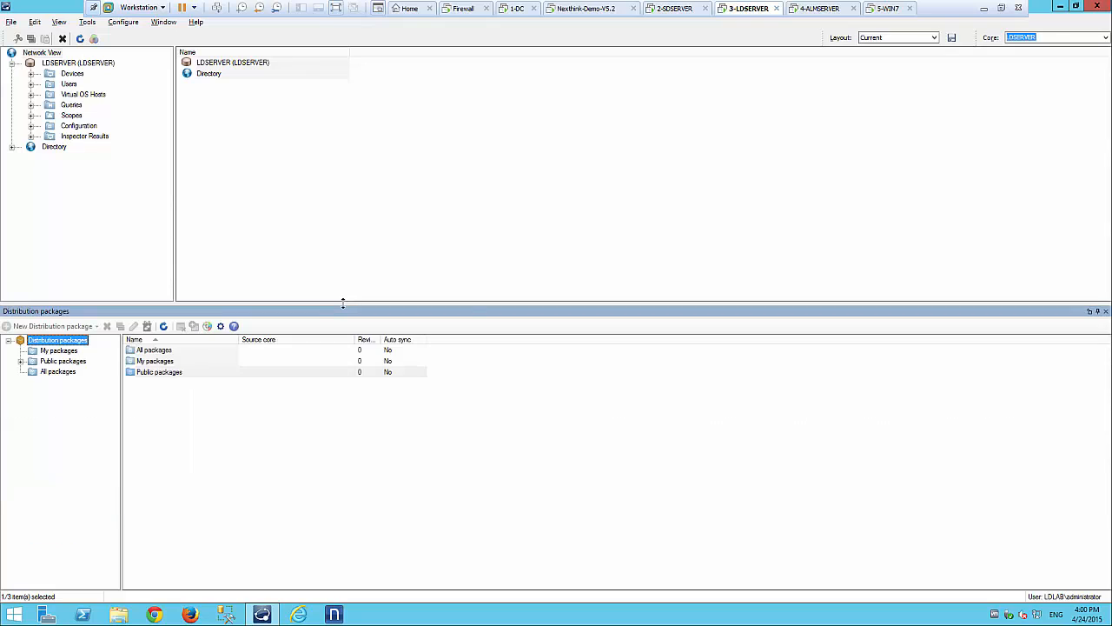
Check the default package location in the default package settings and leave without saving.
{"action": "left_click", "coordinate": [139, 350]}
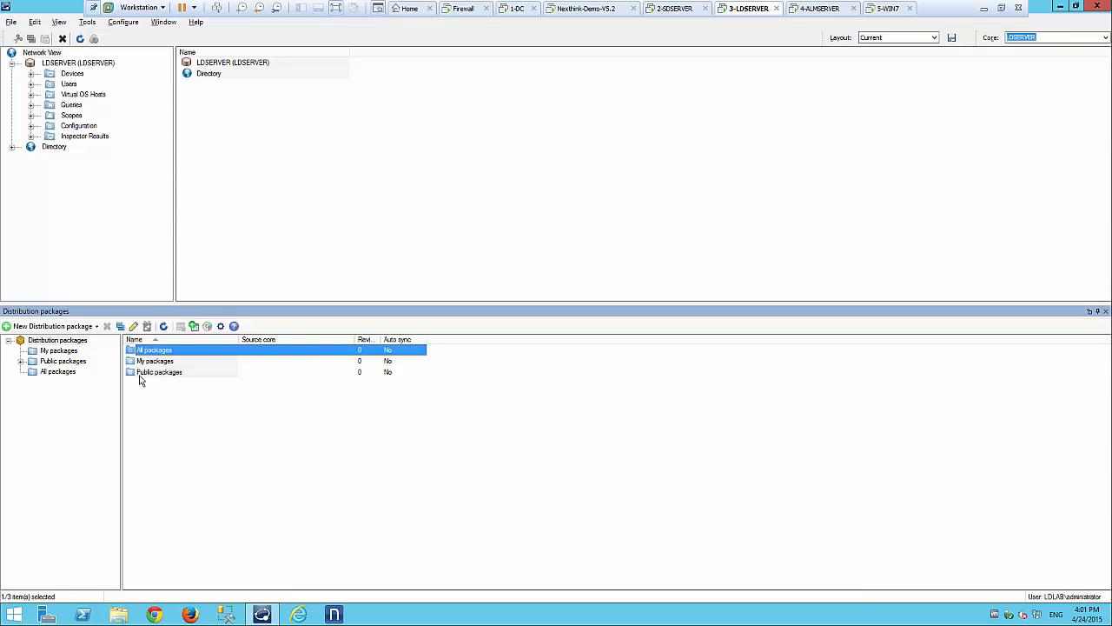
{"action": "left_click", "coordinate": [223, 329]}
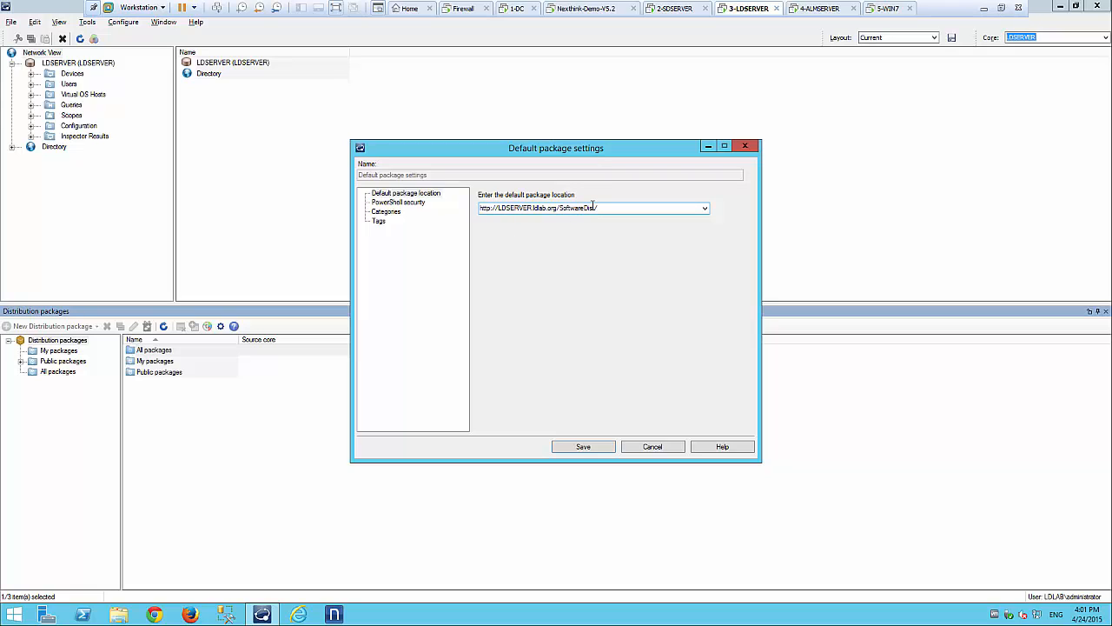
{"action": "left_click", "coordinate": [654, 447]}
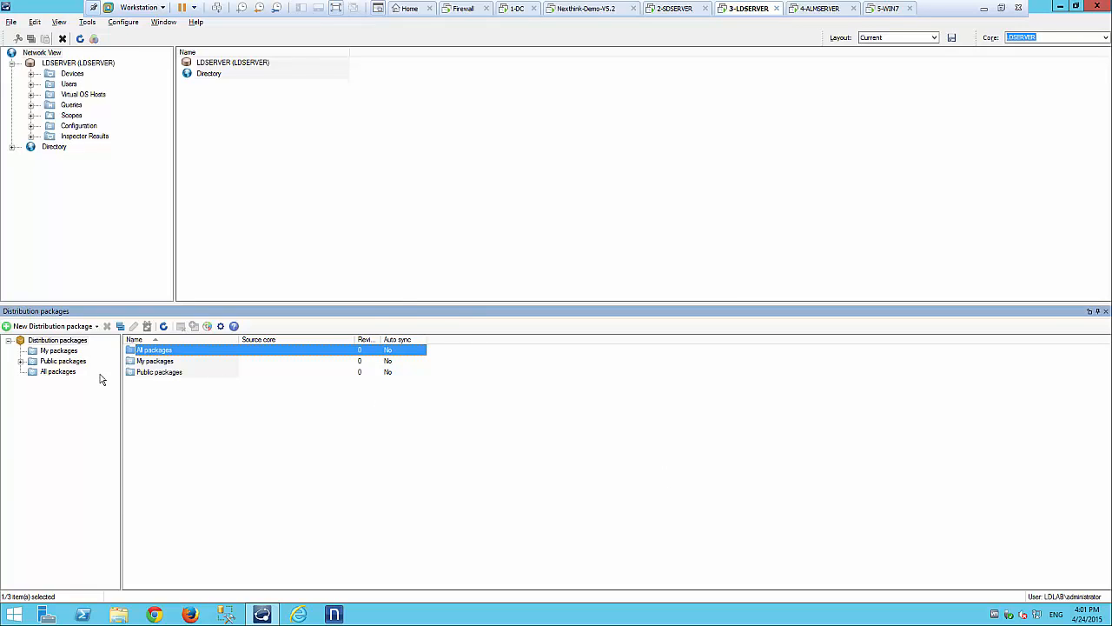
Start a new executable distribution package in the Windows Packages folder under Public packages.
{"action": "left_click", "coordinate": [65, 360]}
{"action": "left_click", "coordinate": [22, 360]}
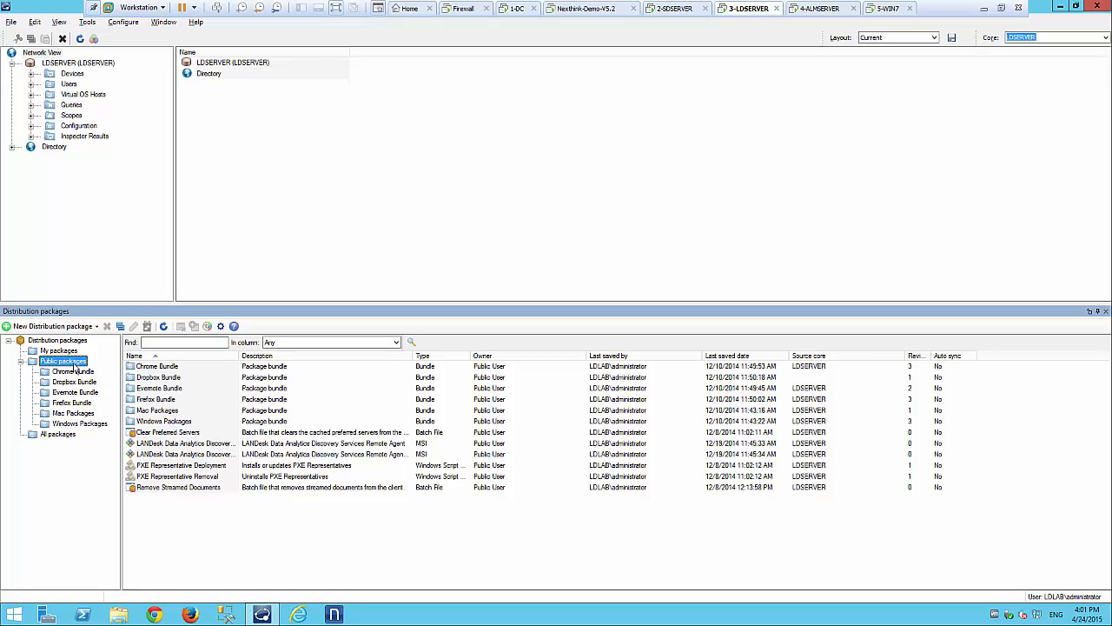
{"action": "left_click", "coordinate": [61, 422]}
{"action": "right_click", "coordinate": [60, 420]}
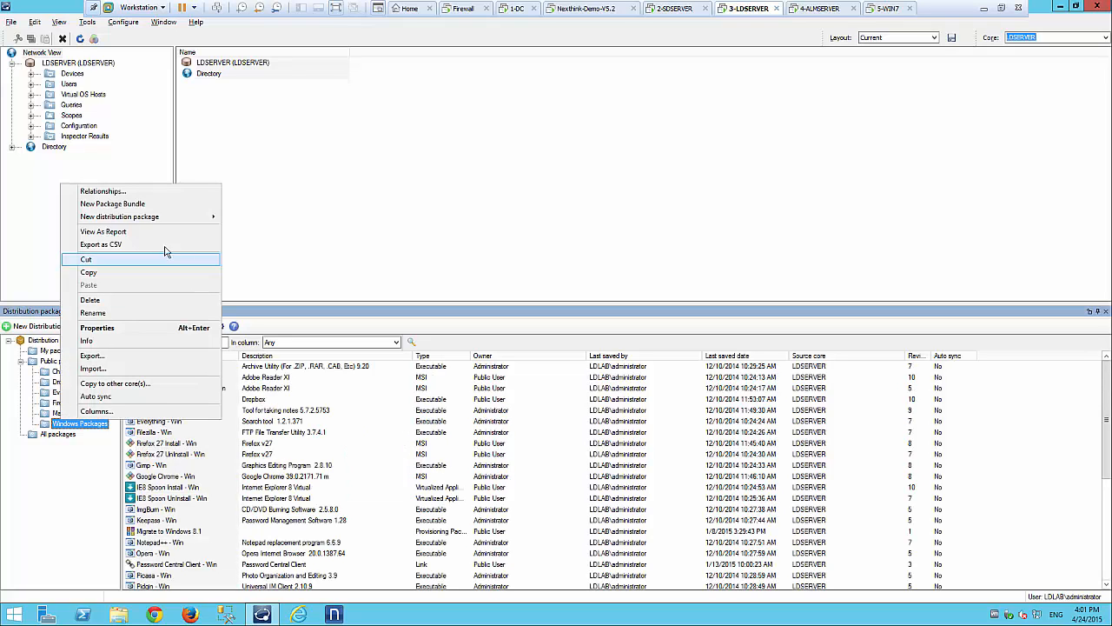
{"action": "mouse_move", "coordinate": [196, 226]}
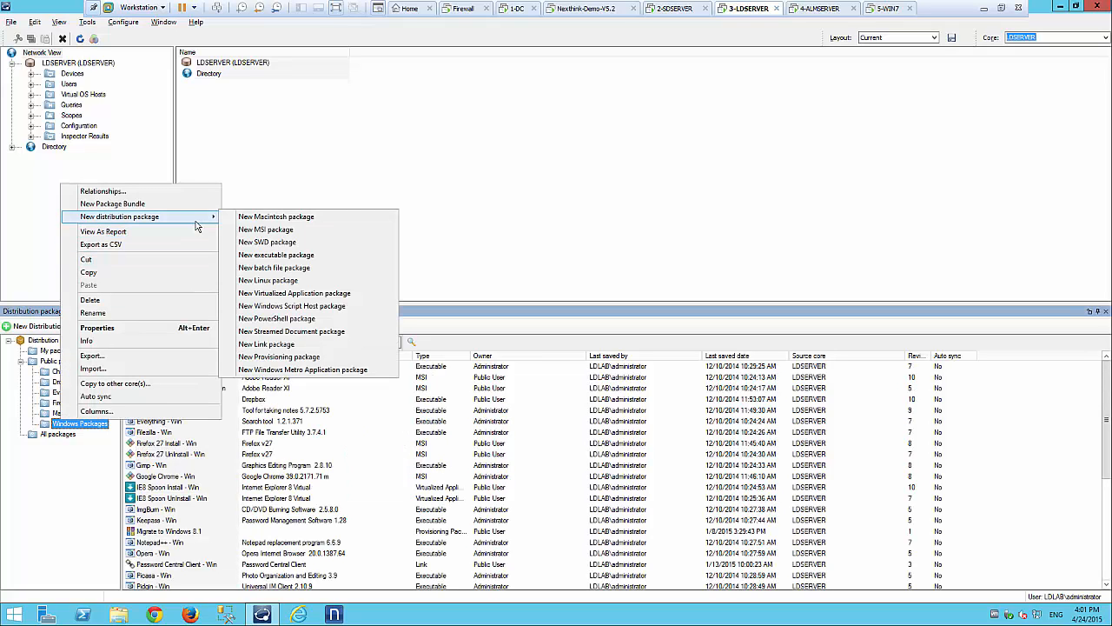
{"action": "left_click", "coordinate": [294, 257]}
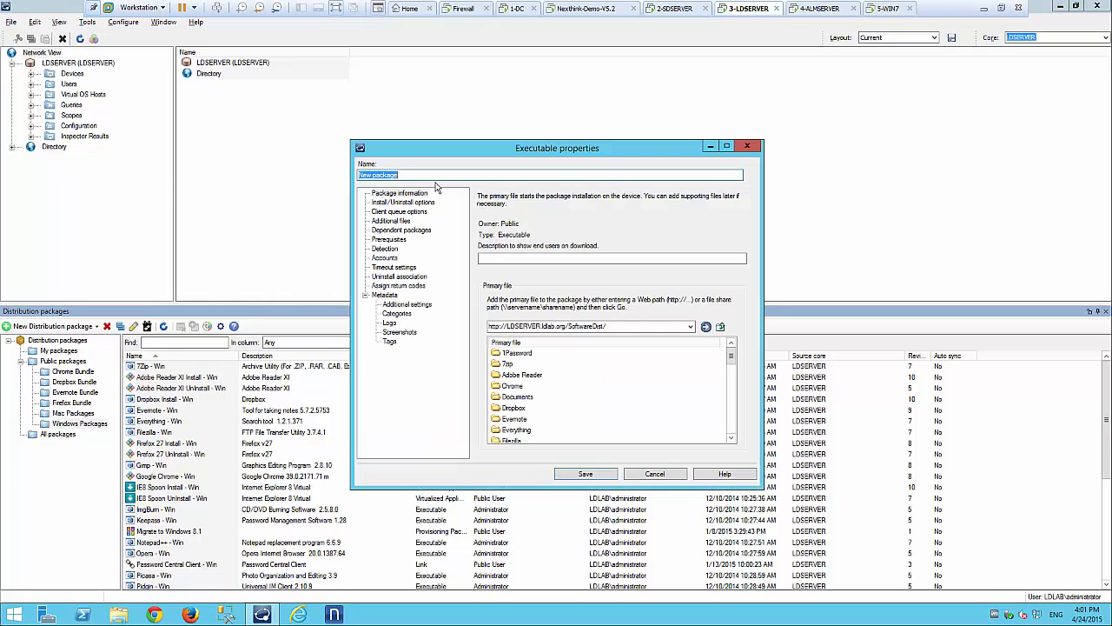
Name the package "INSTALL - SnagIt v12" and enter the same text as its end-user description.
{"action": "key", "text": "BackSpace"}
{"action": "type", "text": "INSTALL - Snagit 12"}
{"action": "key", "text": "Left"}
{"action": "key", "text": "Left"}
{"action": "type", "text": "v"}
{"action": "key", "text": "ctrl+a"}
{"action": "key", "text": "ctrl+c"}
{"action": "left_click", "coordinate": [659, 258]}
{"action": "key", "text": "ctrl+v"}
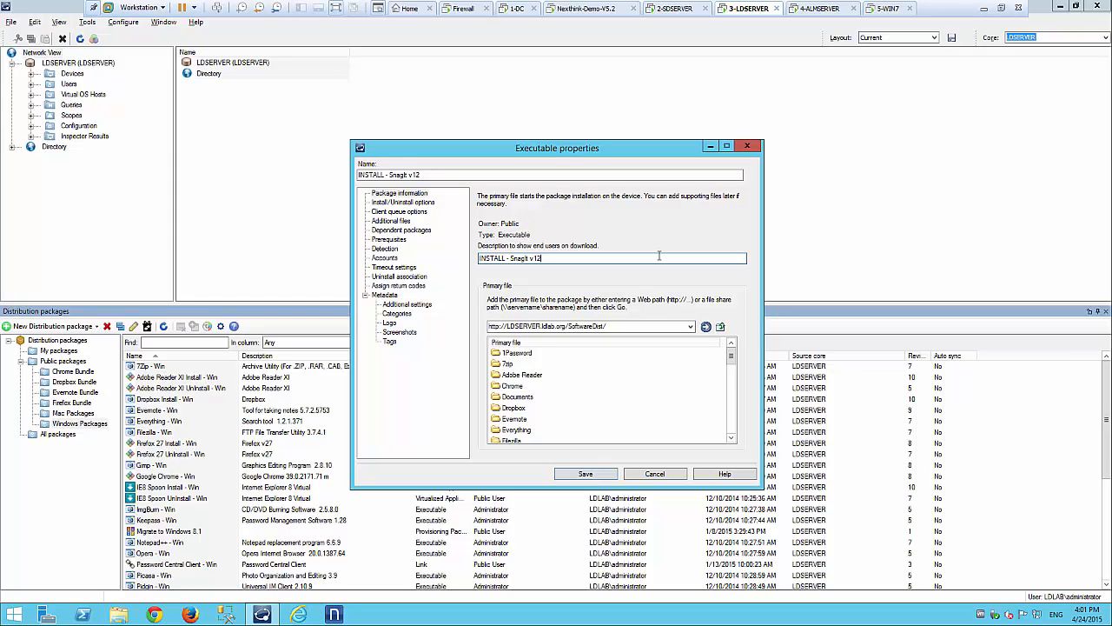
Choose snagit.exe from the SnagIt folder as the package's primary file.
{"action": "left_click", "coordinate": [509, 398]}
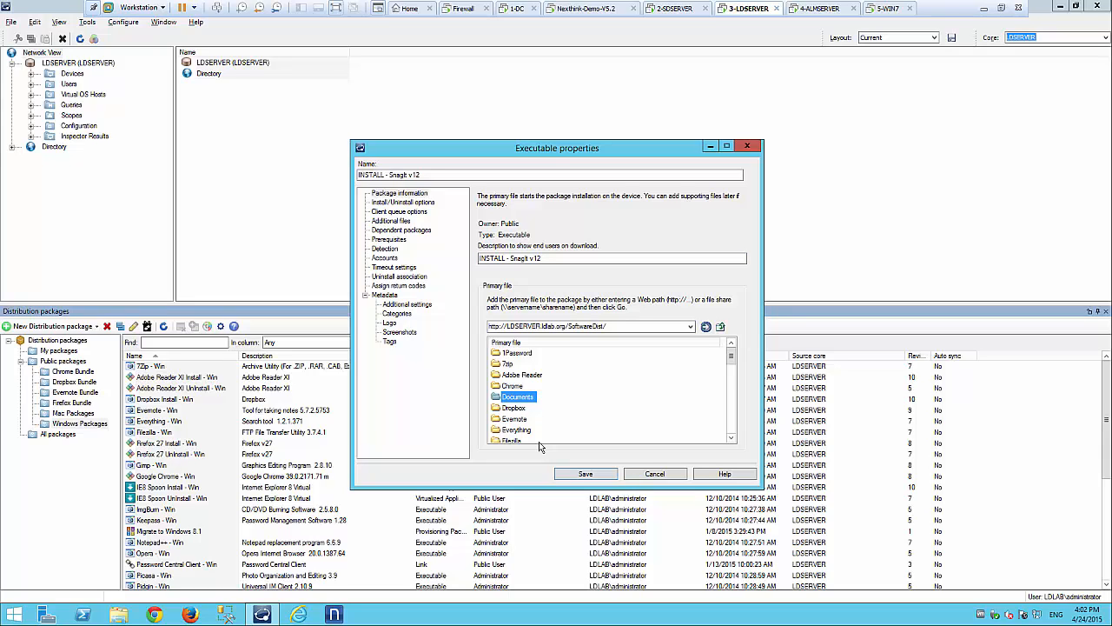
{"action": "type", "text": "sn"}
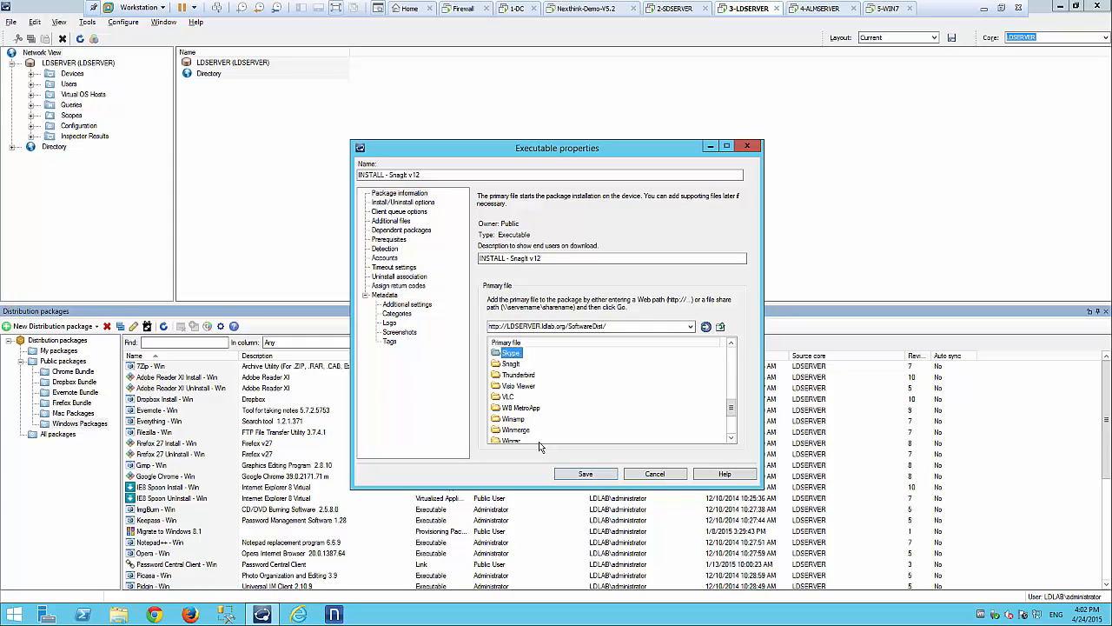
{"action": "double_click", "coordinate": [518, 365]}
{"action": "left_click", "coordinate": [518, 354]}
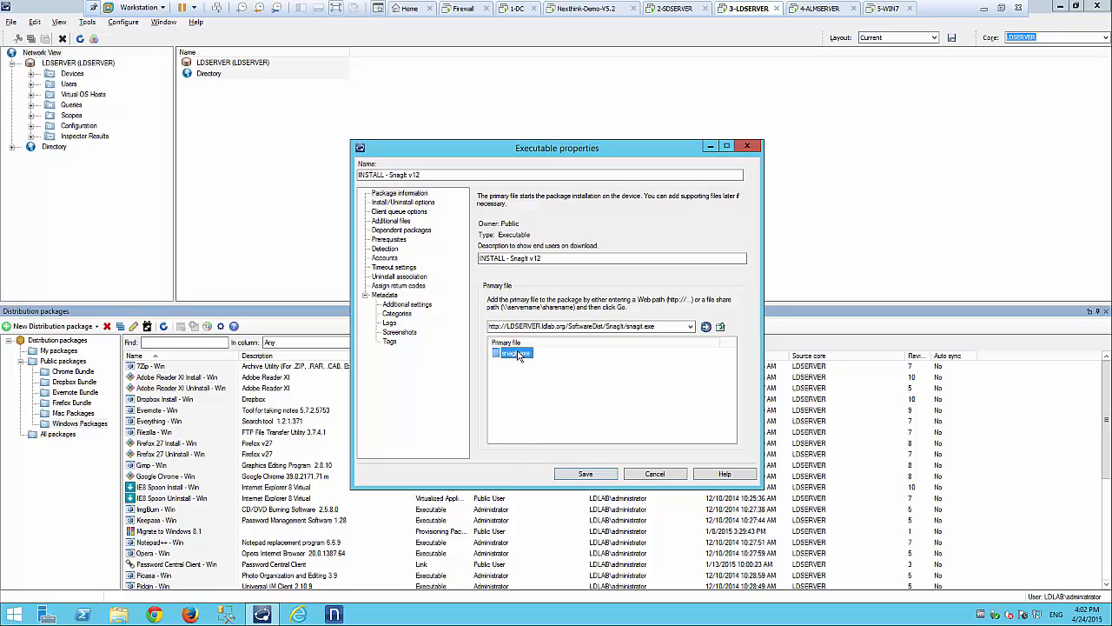
Set the package's install command line to /q and save the package.
{"action": "left_click", "coordinate": [429, 203]}
{"action": "left_click", "coordinate": [491, 395]}
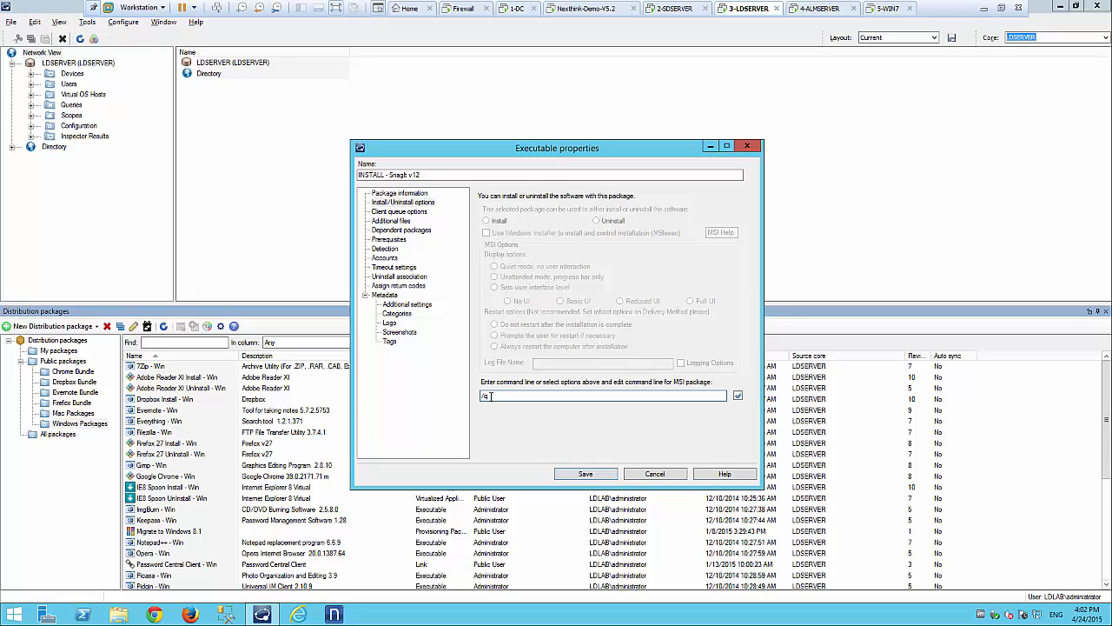
{"action": "left_click", "coordinate": [586, 476]}
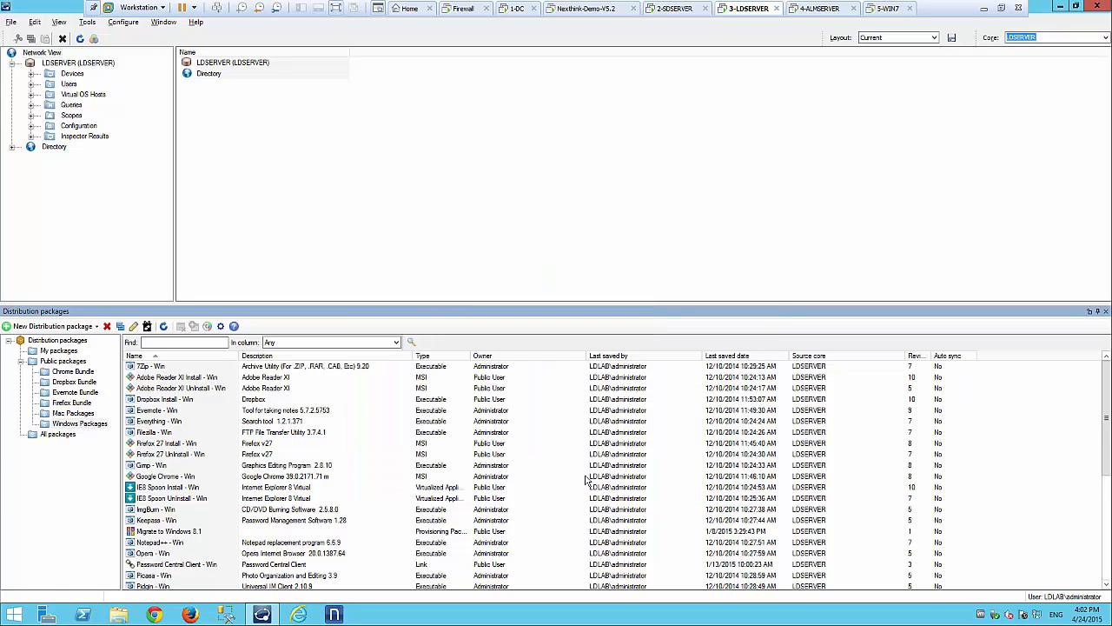
{"action": "left_click", "coordinate": [586, 476]}
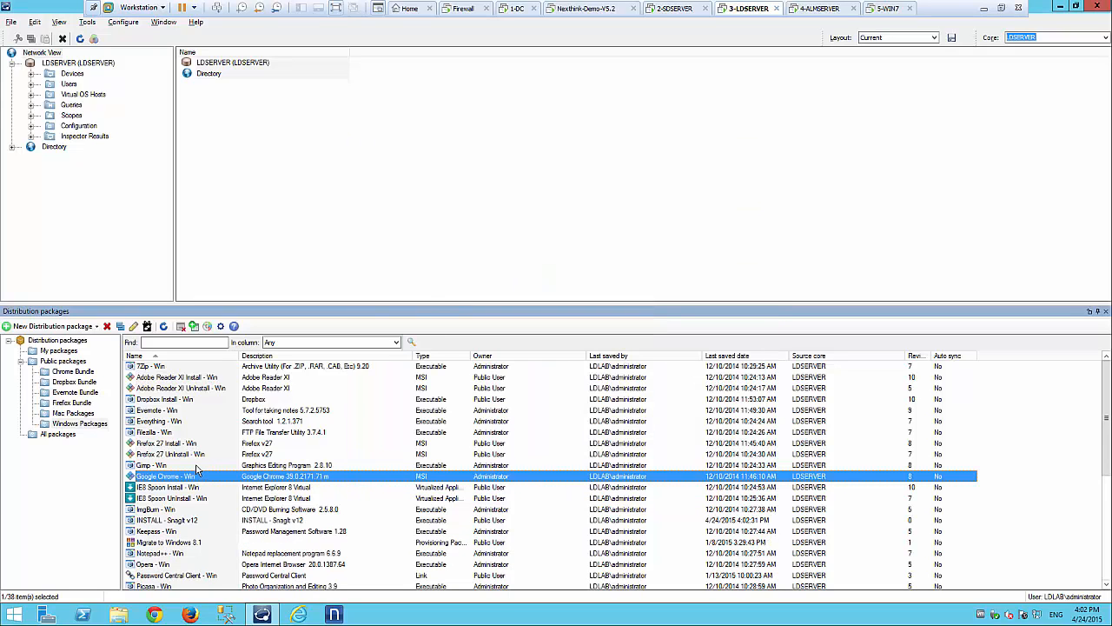
Search the Windows Packages list for "snag".
{"action": "left_click", "coordinate": [184, 436]}
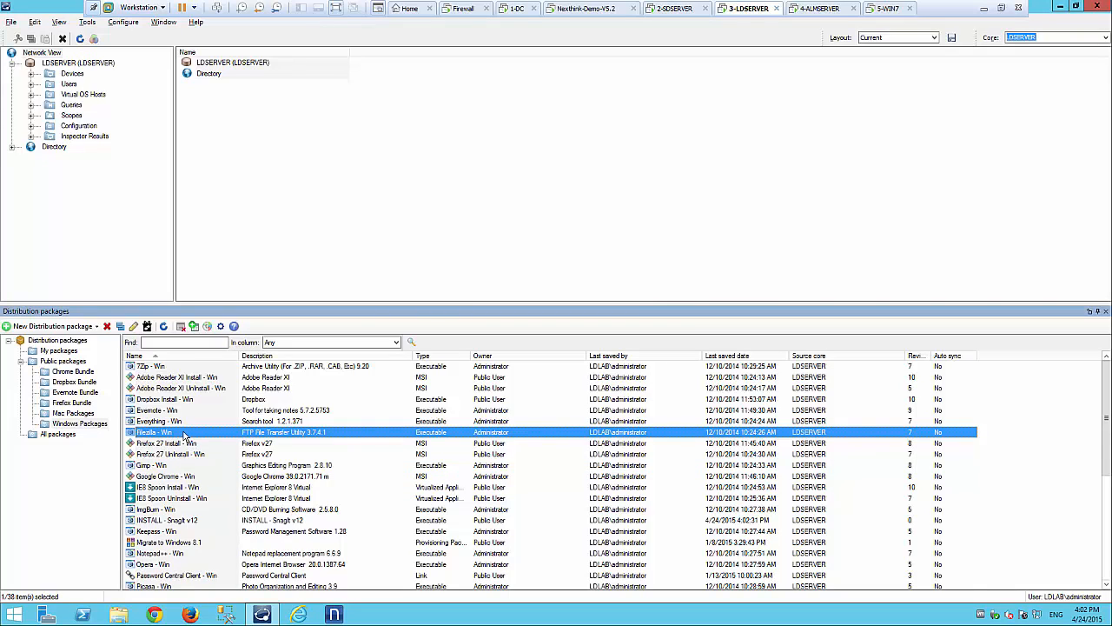
{"action": "key", "text": "s"}
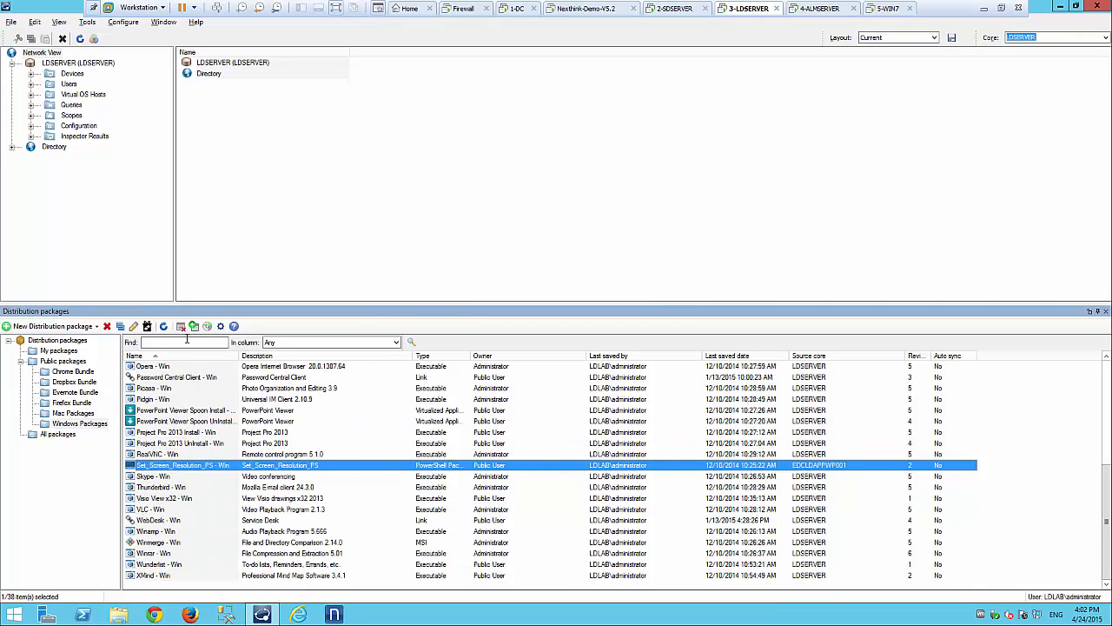
{"action": "left_click", "coordinate": [185, 341]}
{"action": "type", "text": "snag"}
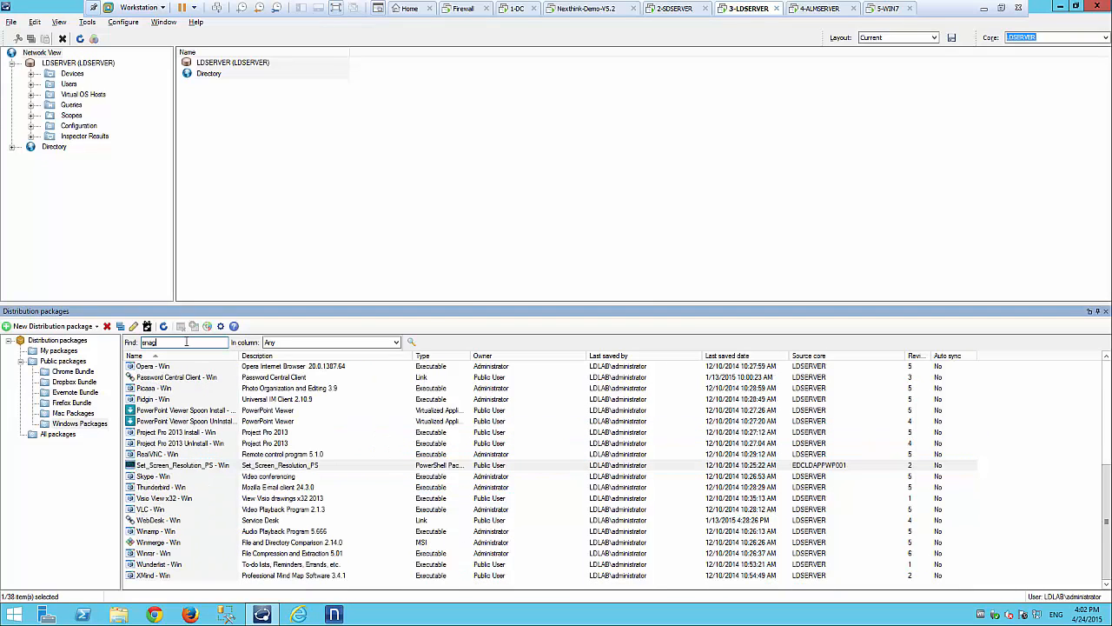
Create a scheduled task from the "INSTALL - SnagIt v12" distribution package.
{"action": "left_click", "coordinate": [178, 369]}
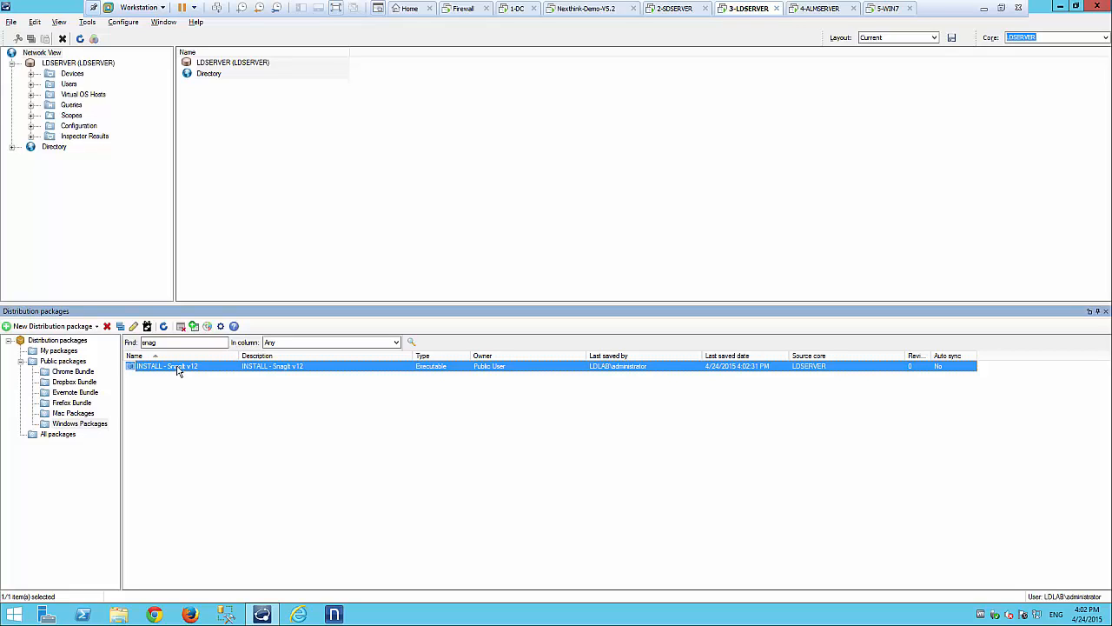
{"action": "right_click", "coordinate": [178, 370]}
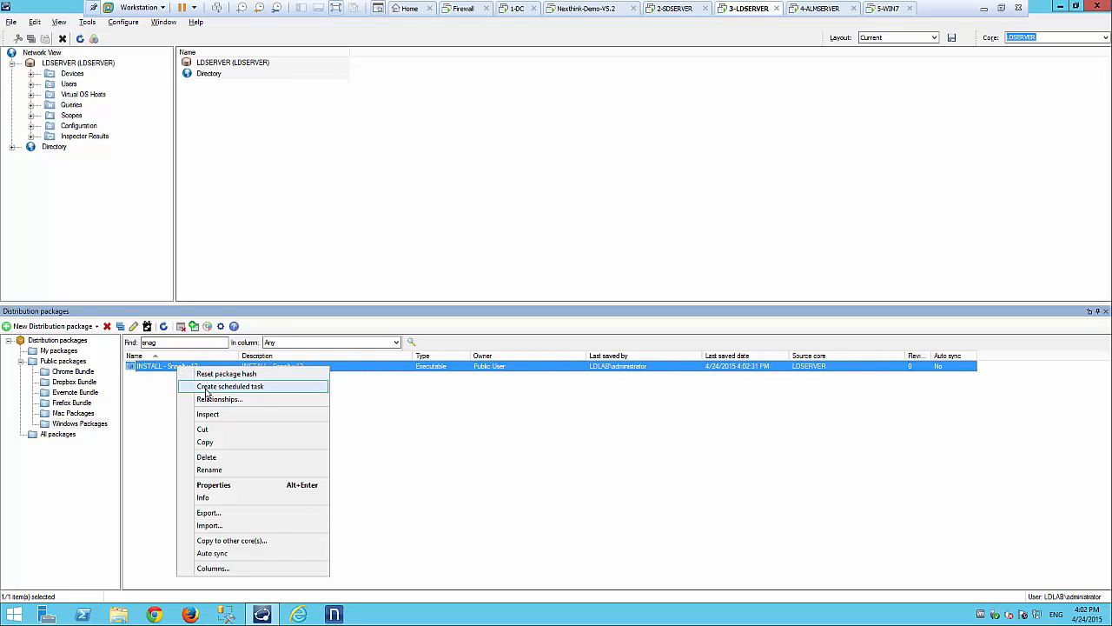
{"action": "left_click", "coordinate": [206, 389]}
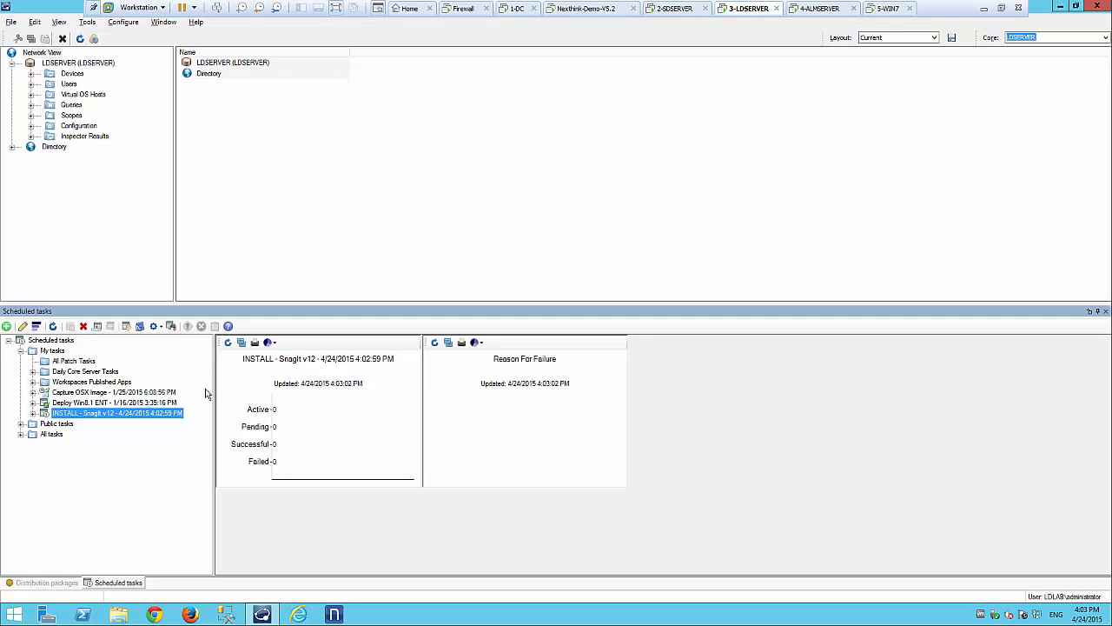
Add the WIN7 device from the Computers group as a target of the "INSTALL - SnagIt v12" scheduled task.
{"action": "left_click", "coordinate": [32, 74]}
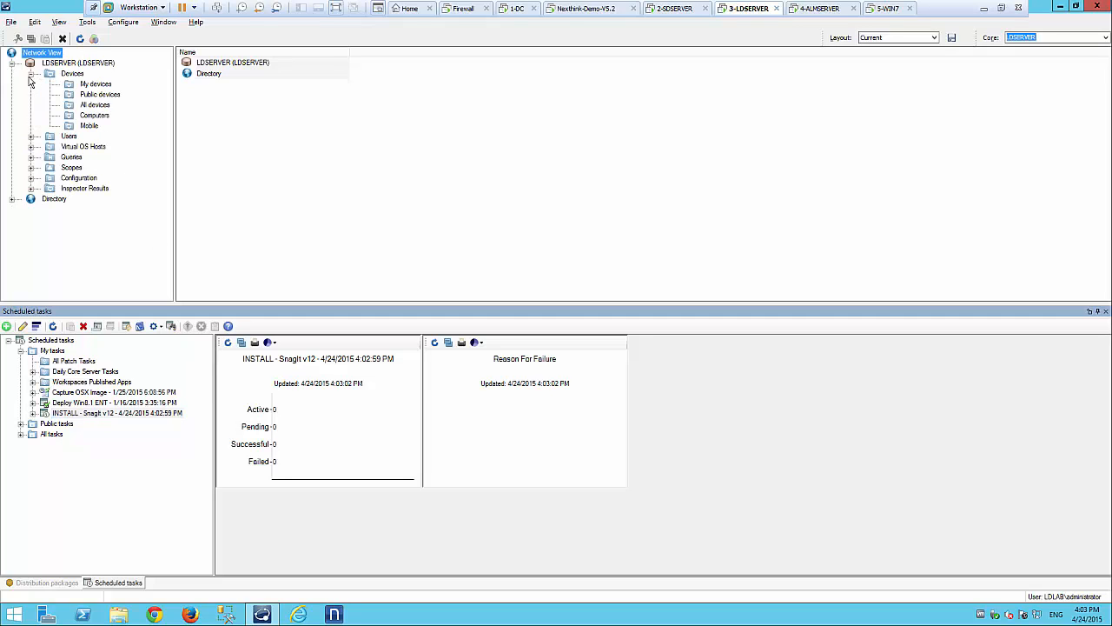
{"action": "left_click", "coordinate": [100, 115]}
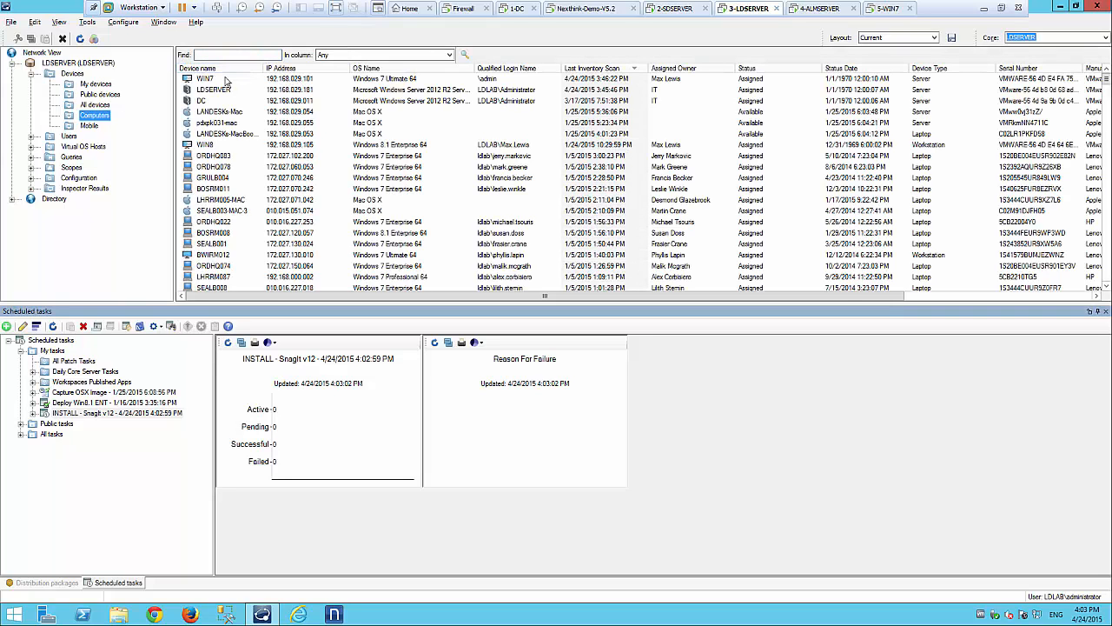
{"action": "left_click", "coordinate": [226, 80]}
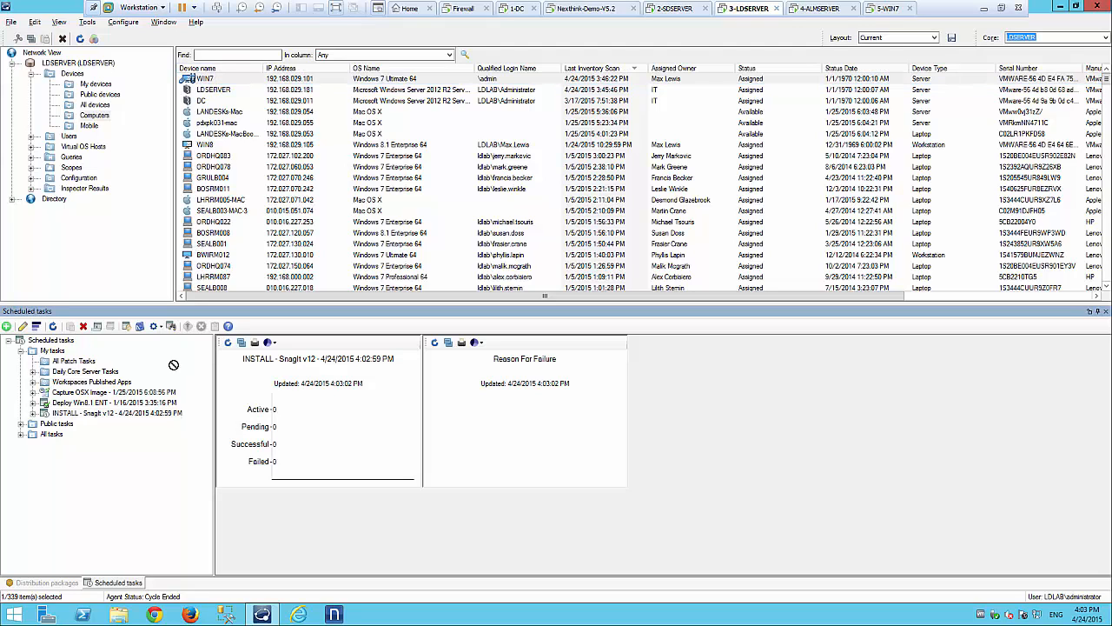
{"action": "left_click", "coordinate": [149, 414]}
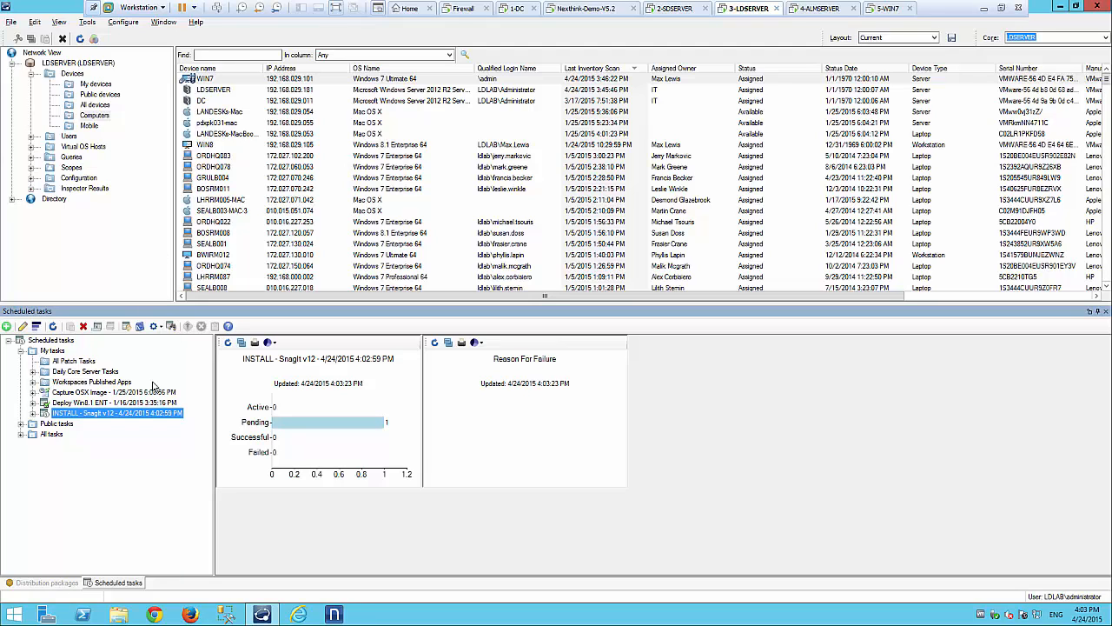
Start the "INSTALL - SnagIt v12" scheduled task immediately for devices that did not succeed.
{"action": "right_click", "coordinate": [142, 418]}
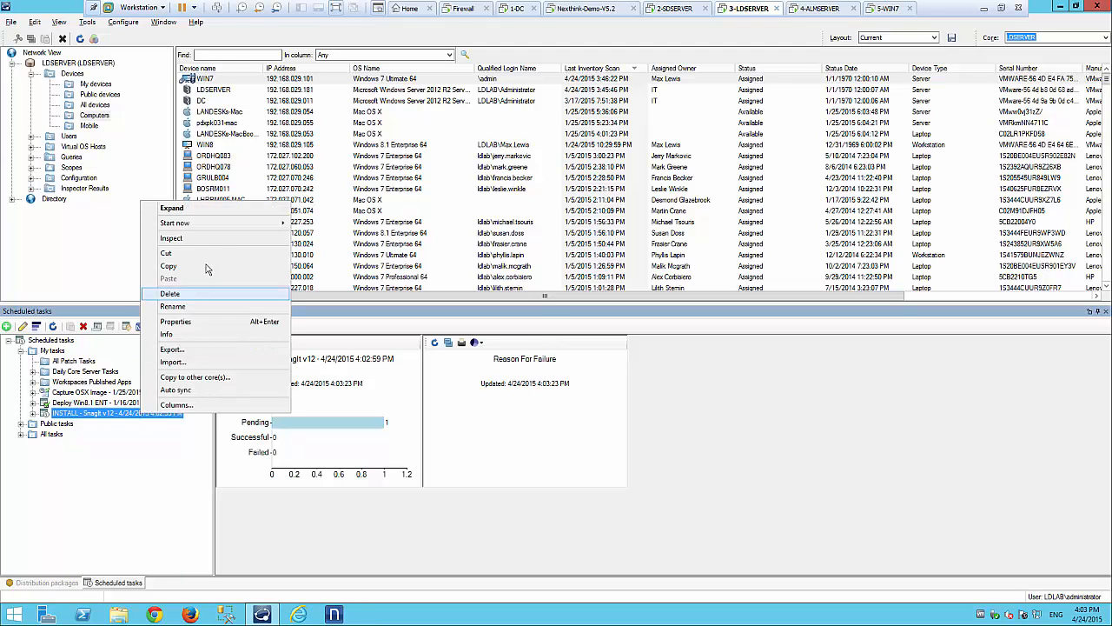
{"action": "mouse_move", "coordinate": [267, 223]}
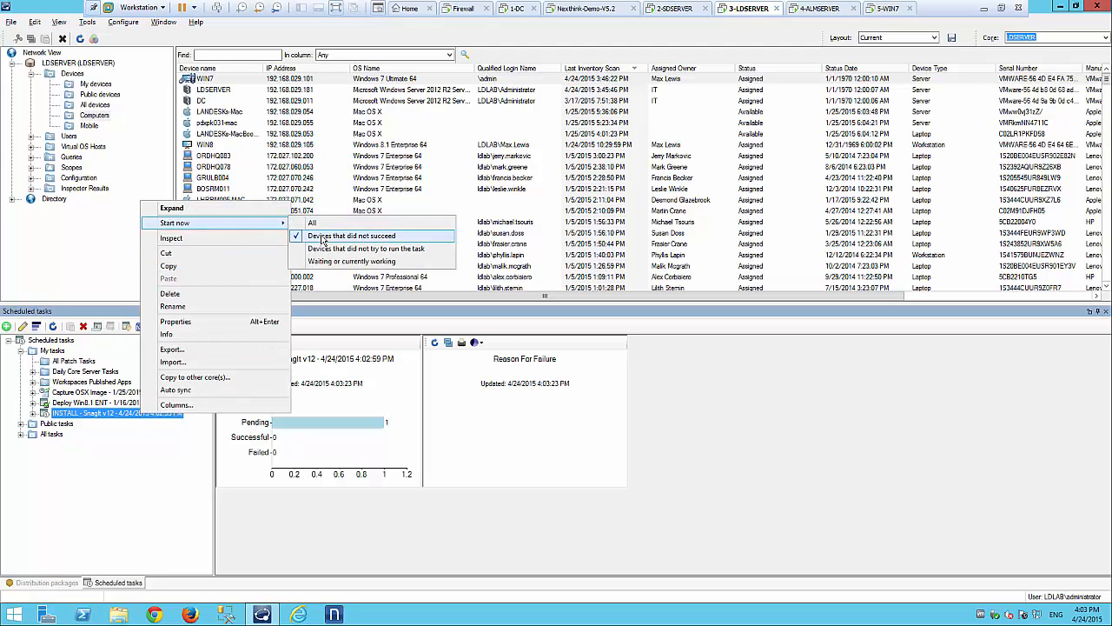
{"action": "left_click", "coordinate": [326, 236]}
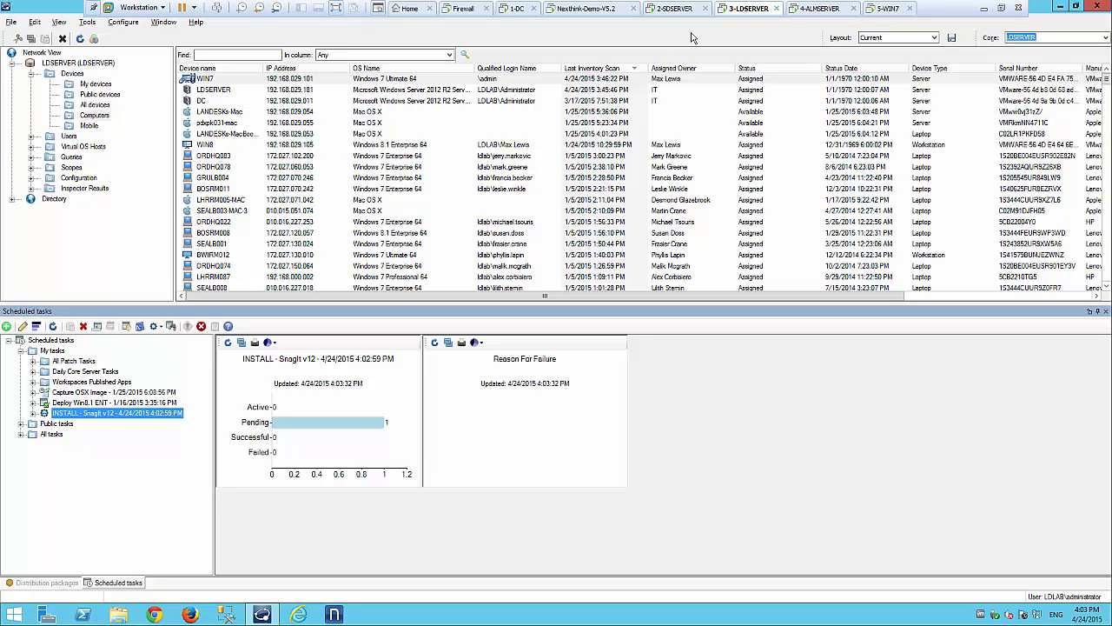
Switch to the WIN7 virtual machine and search its installed programs for "snag", closing the search when done.
{"action": "left_click", "coordinate": [885, 10]}
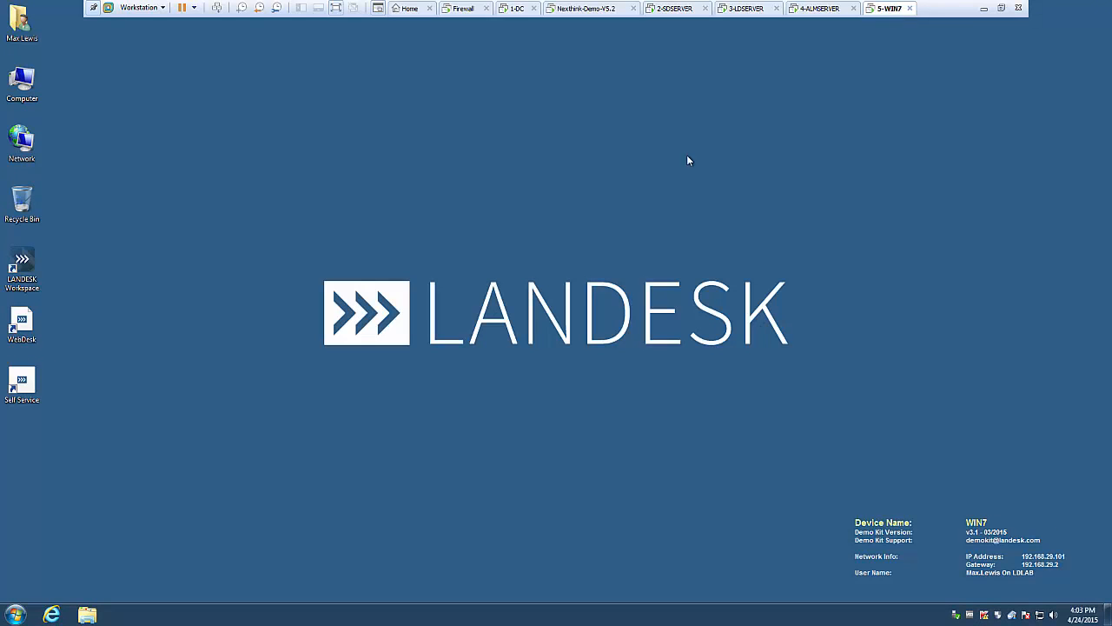
{"action": "left_click", "coordinate": [15, 615]}
{"action": "type", "text": "snag"}
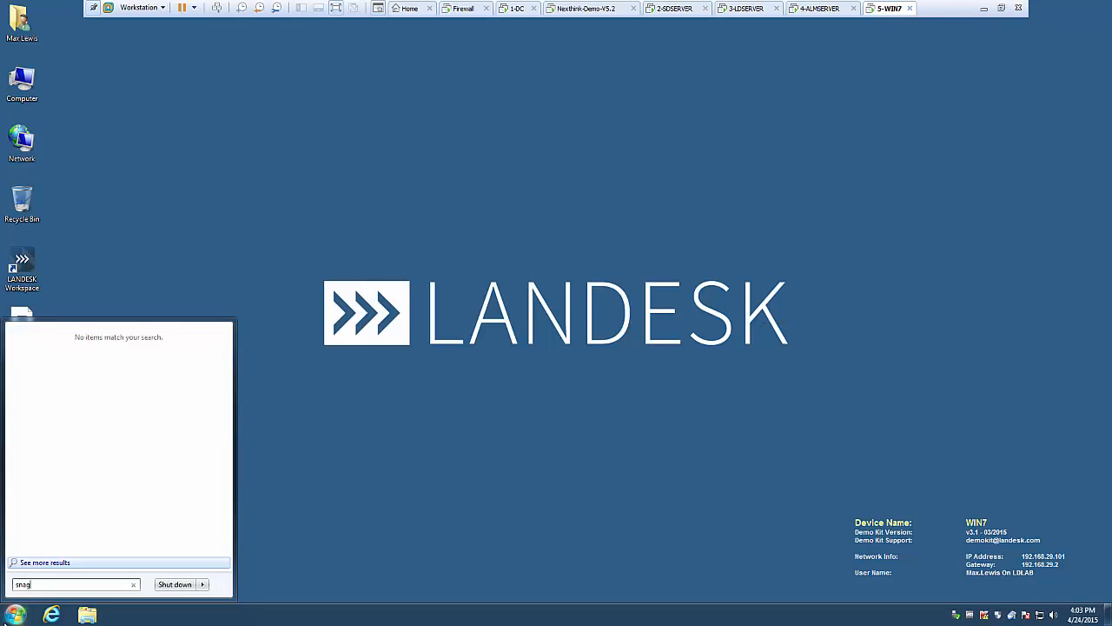
{"action": "left_click", "coordinate": [427, 442]}
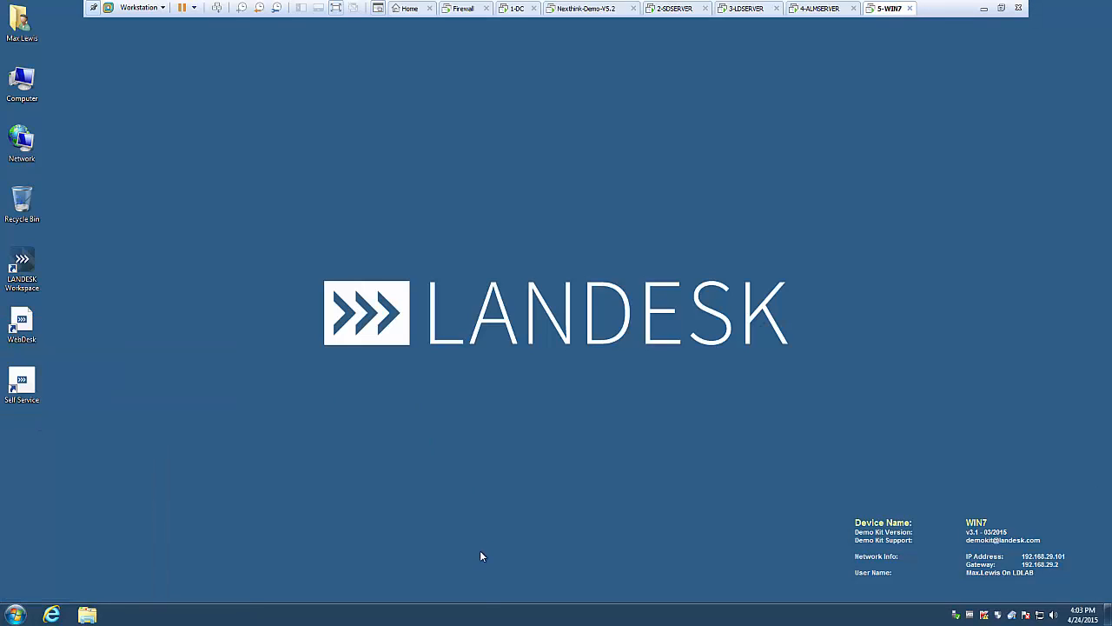
Examine the running processes in WIN7's Task Manager for the SDCLIENT and SnagIt installer entries, and close it when done.
{"action": "key", "text": "ctrl+shift+Escape"}
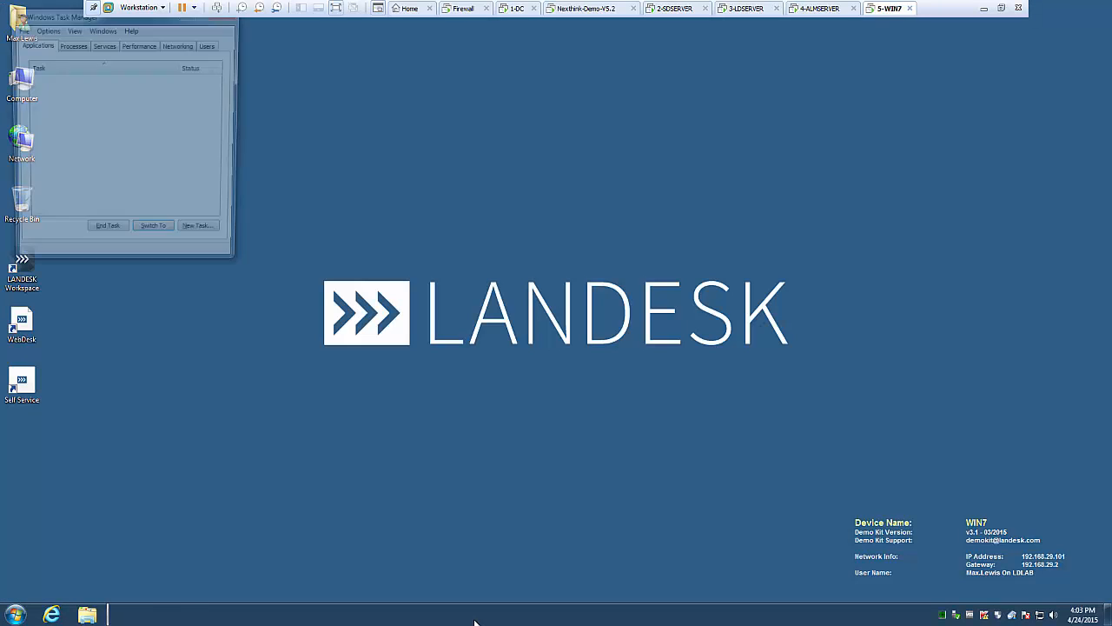
{"action": "left_click", "coordinate": [70, 44]}
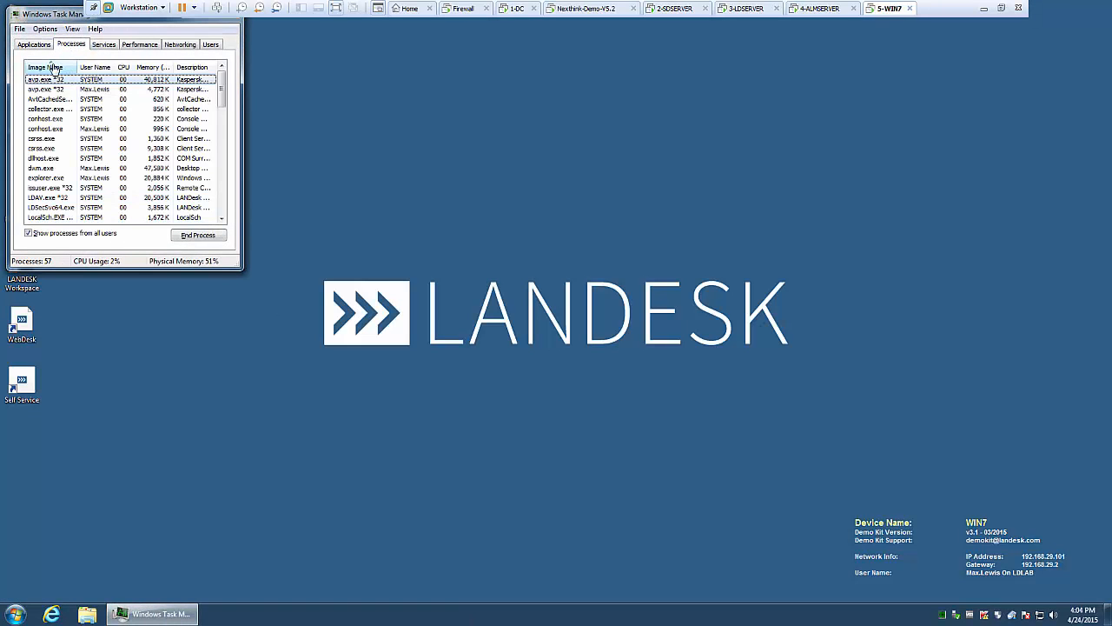
{"action": "left_click", "coordinate": [46, 109]}
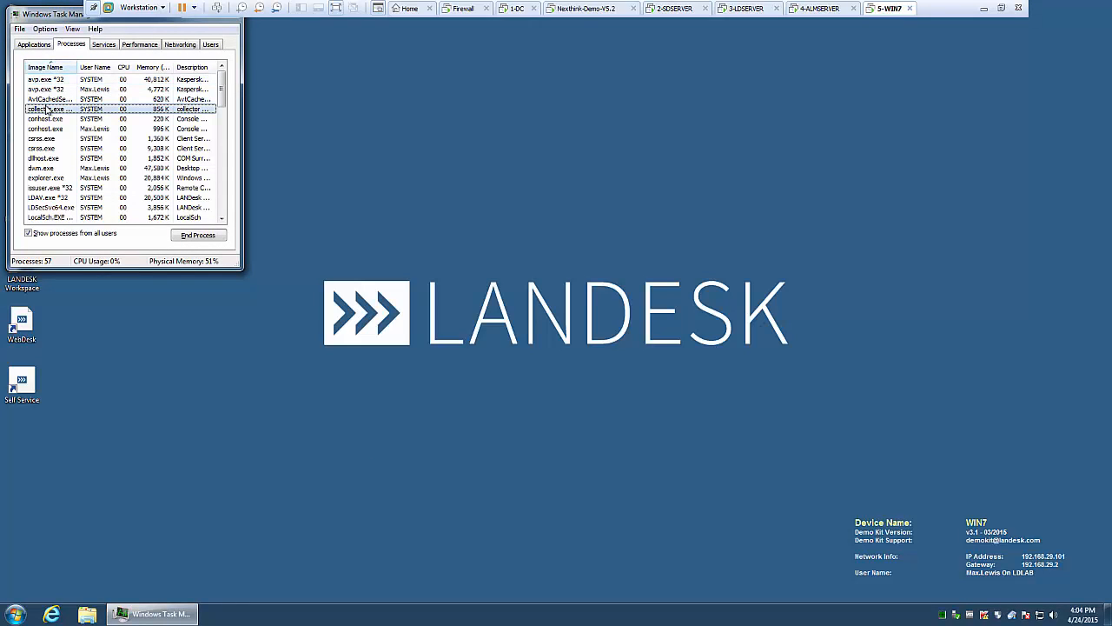
{"action": "key", "text": "s"}
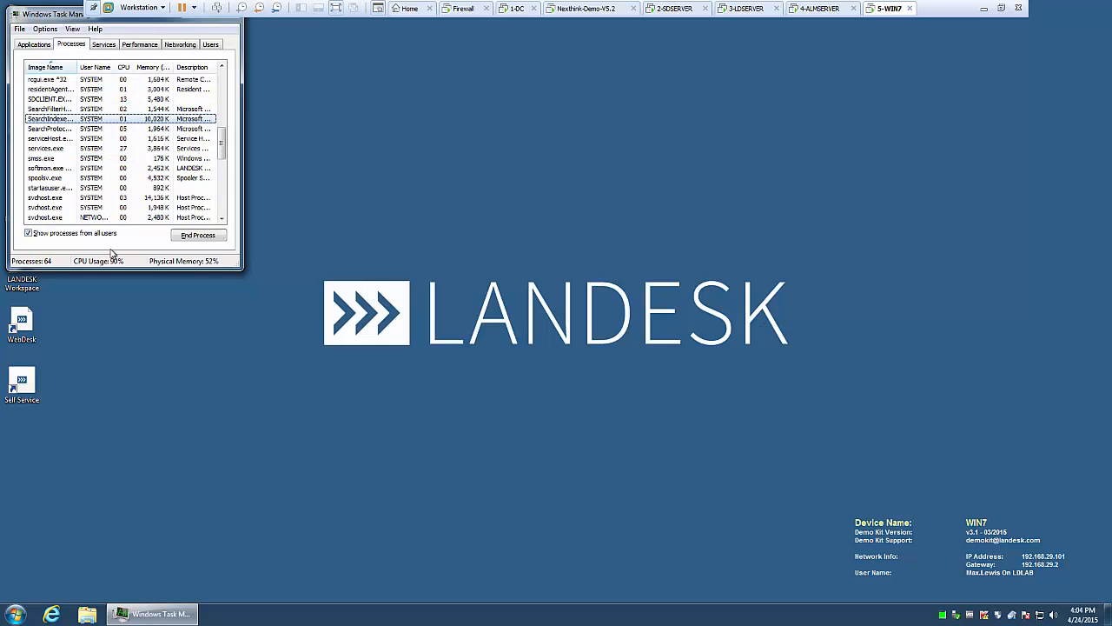
{"action": "left_click", "coordinate": [52, 104]}
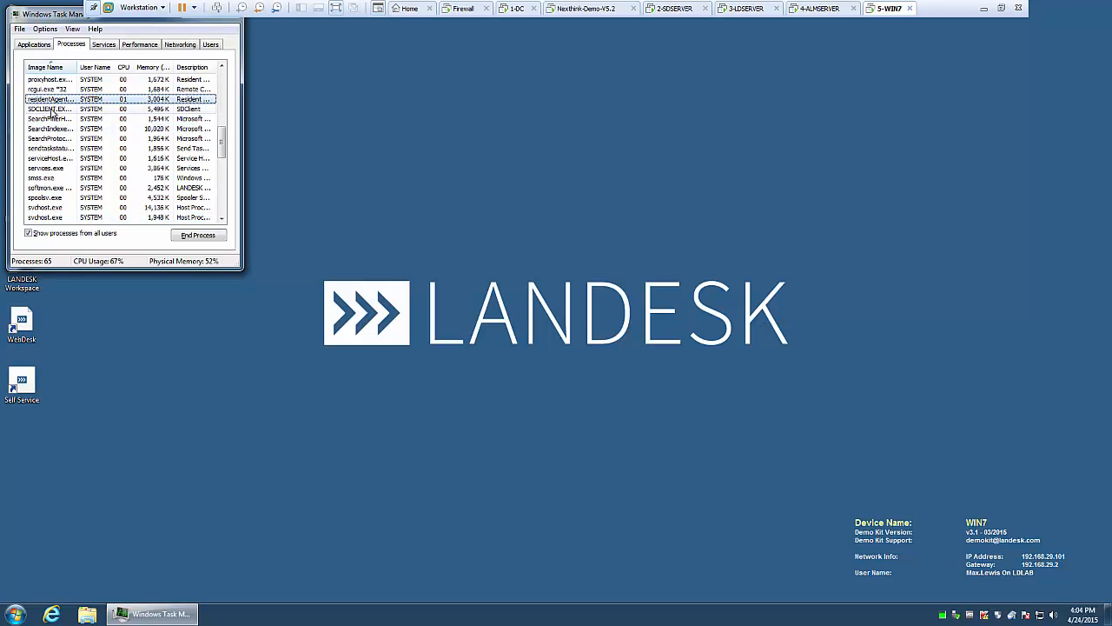
{"action": "left_click", "coordinate": [53, 110]}
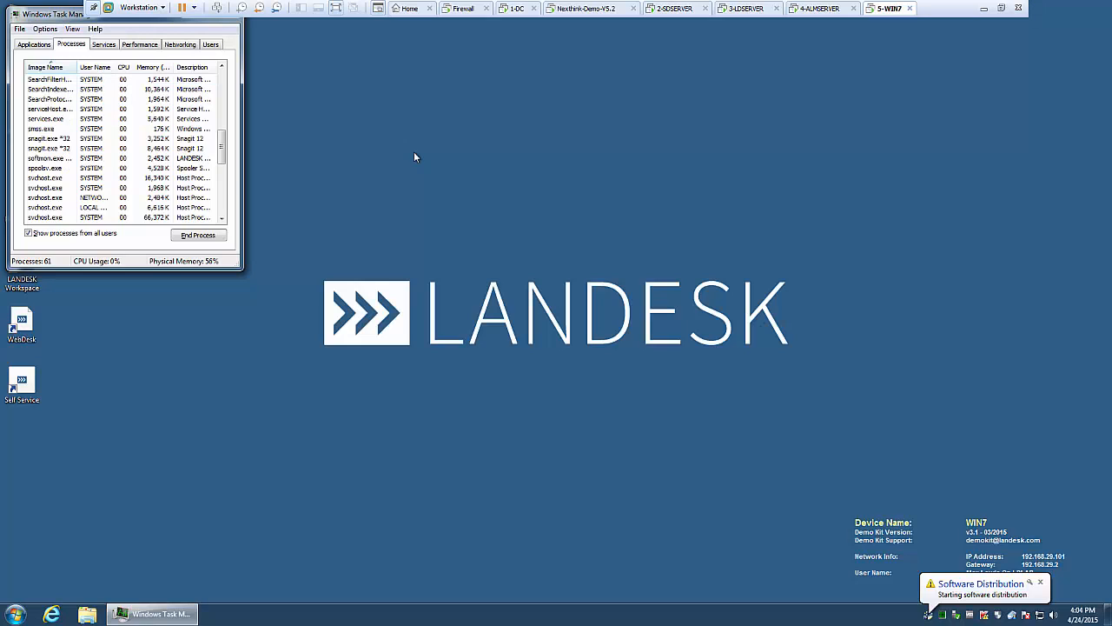
{"action": "double_click", "coordinate": [17, 15]}
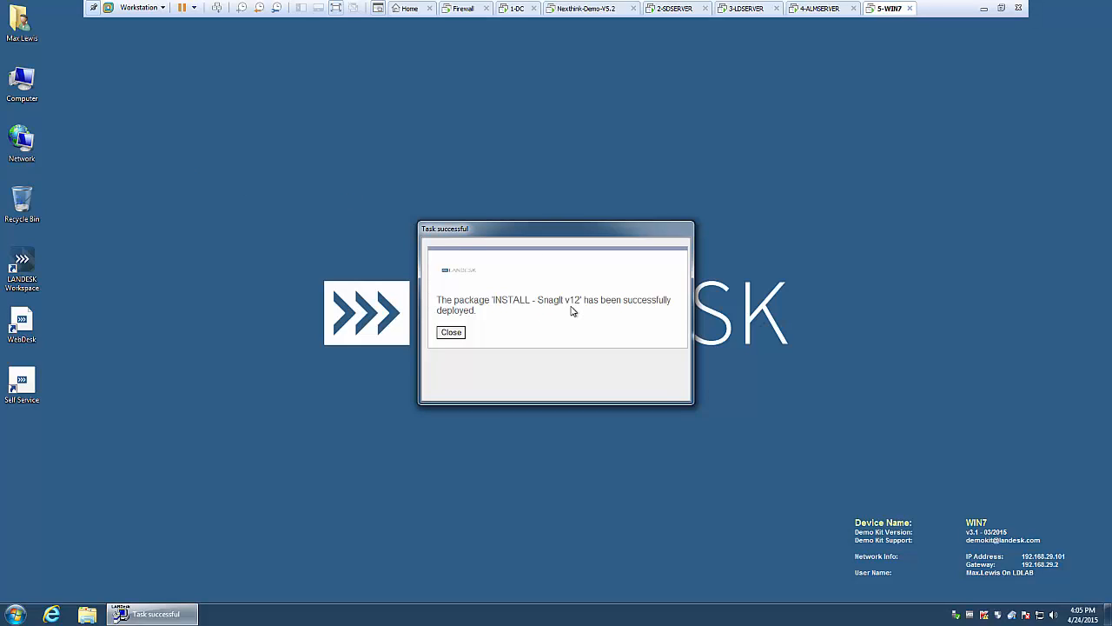
Dismiss the package deployment notice on WIN7 and search the installed programs for "snag".
{"action": "left_click", "coordinate": [456, 333]}
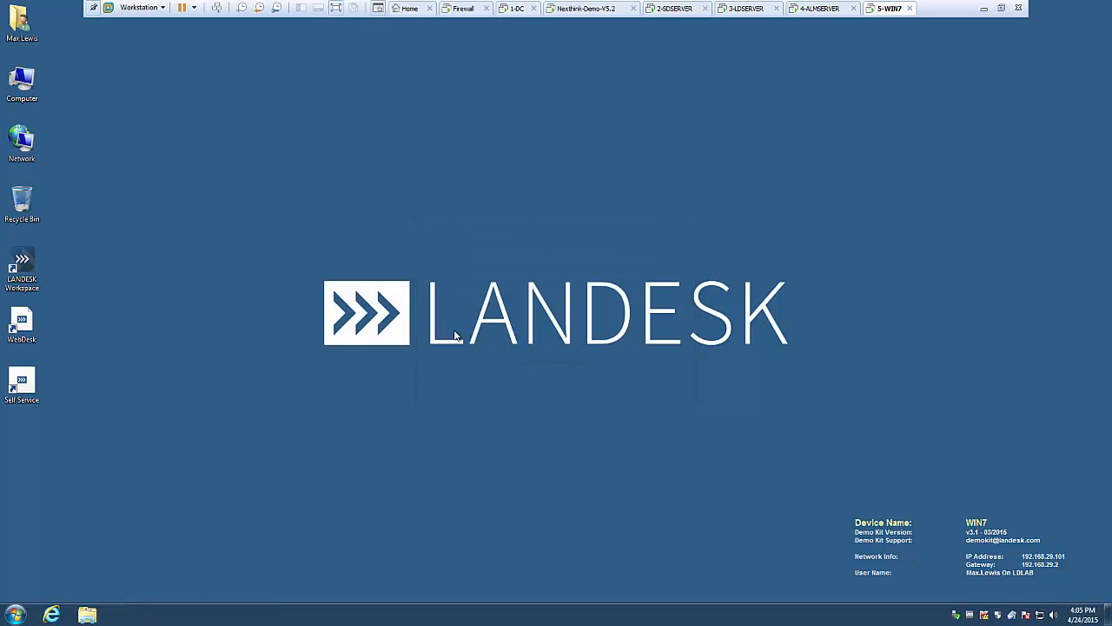
{"action": "left_click", "coordinate": [13, 615]}
{"action": "type", "text": "sna"}
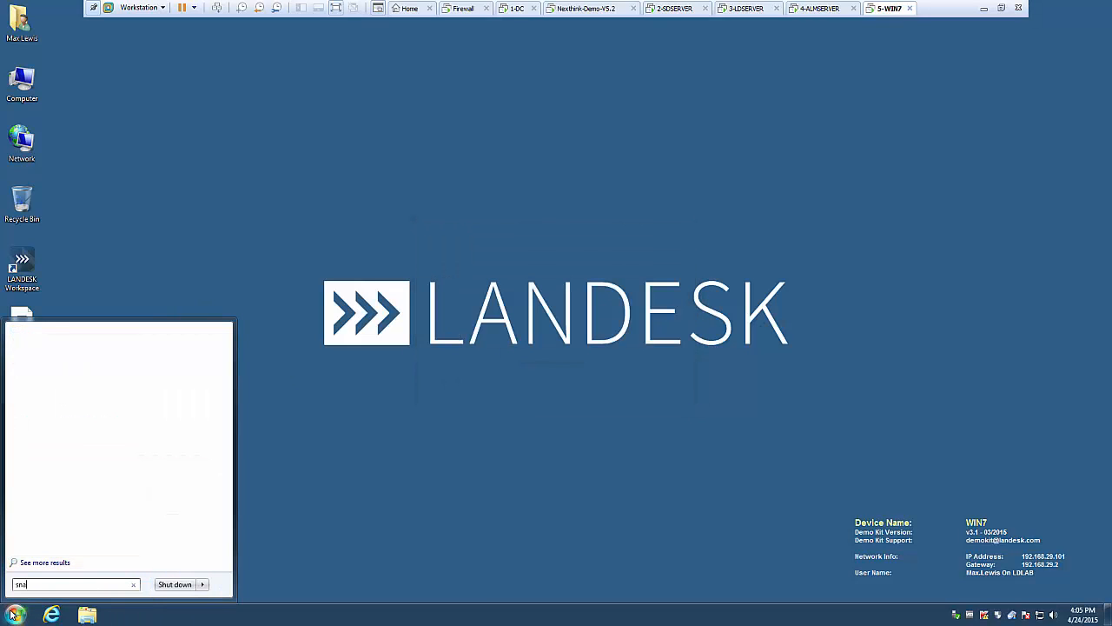
{"action": "type", "text": "g"}
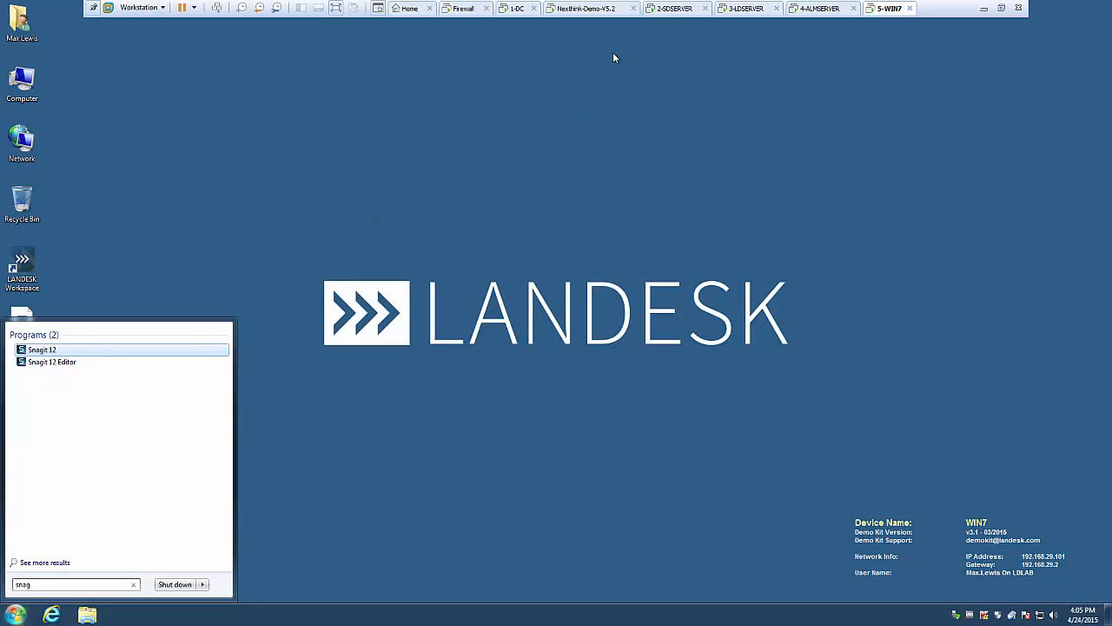
Switch back to the LDSERVER virtual machine and check the SnagIt scheduled task's status chart.
{"action": "left_click", "coordinate": [669, 9]}
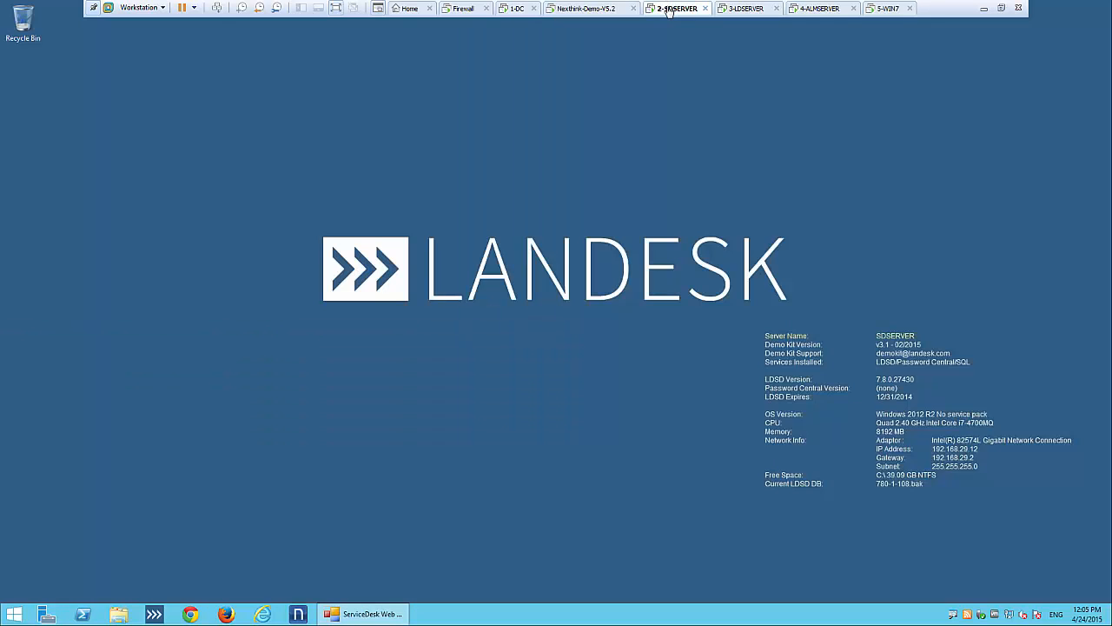
{"action": "left_click", "coordinate": [741, 9]}
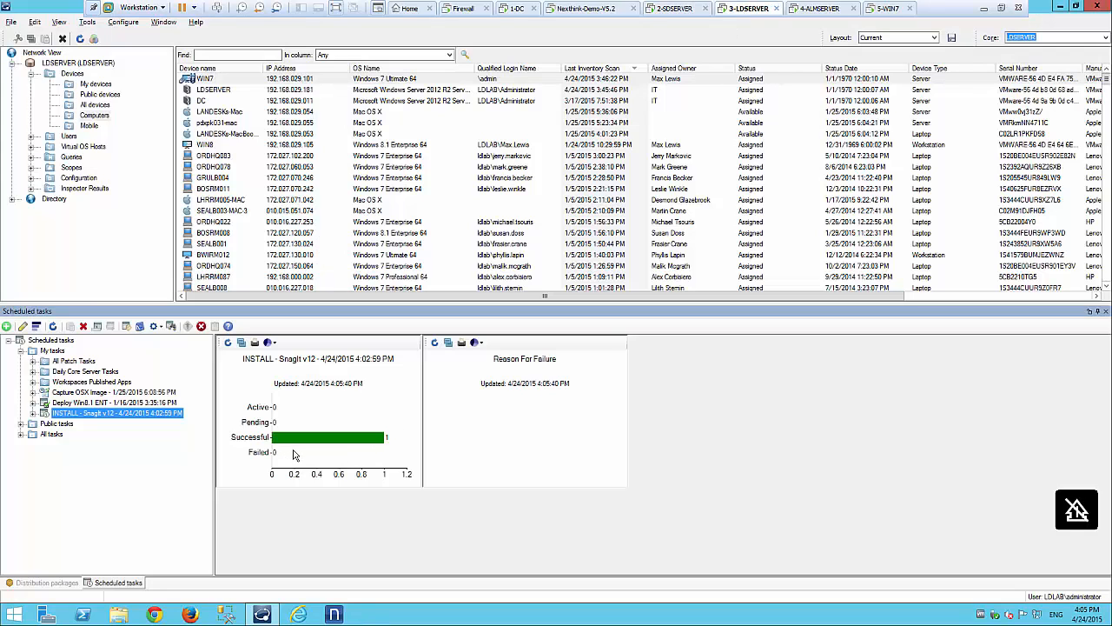